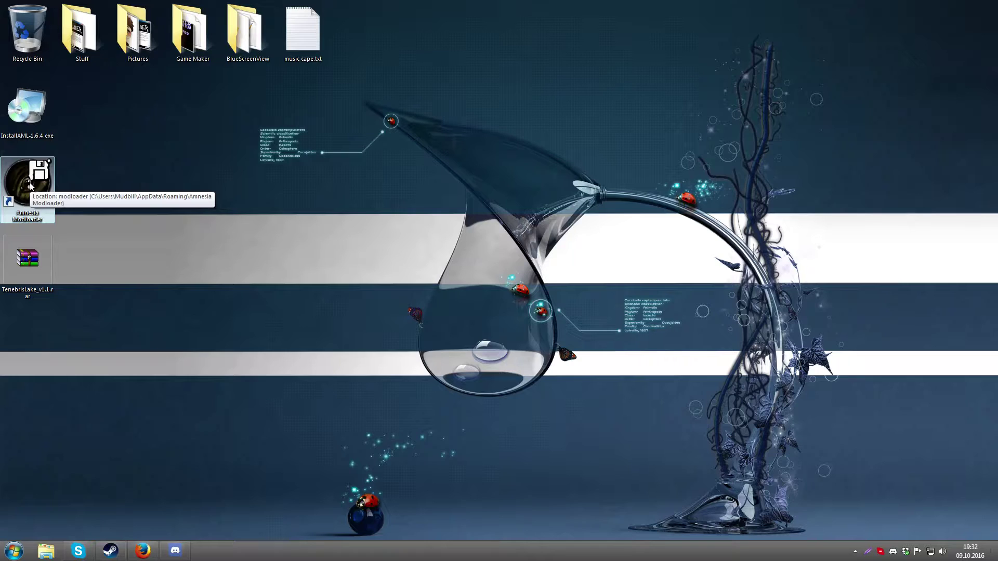
Step: Start the Modloader 1.6.4 installer, then cancel the setup
click(42, 118)
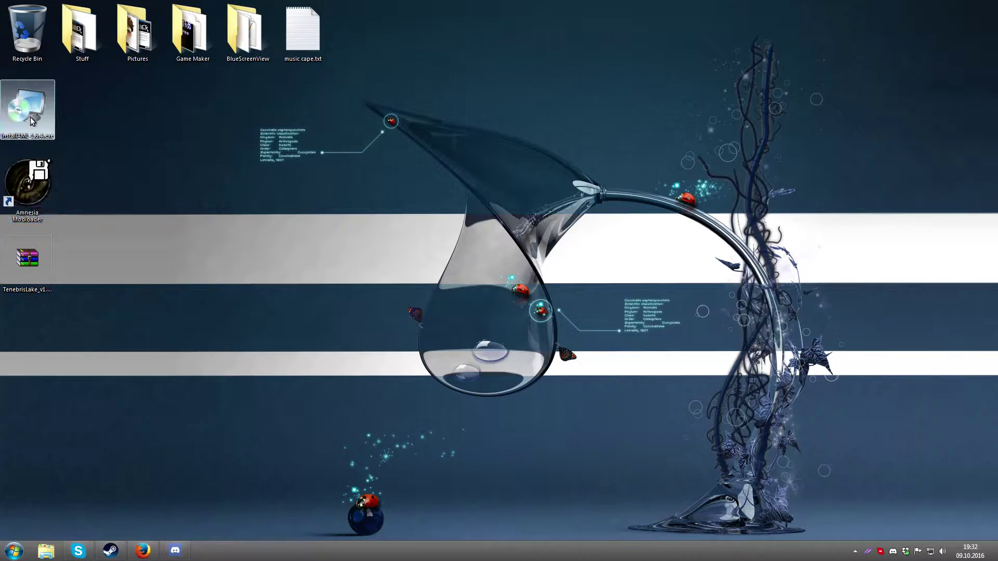
double_click(41, 119)
click(602, 358)
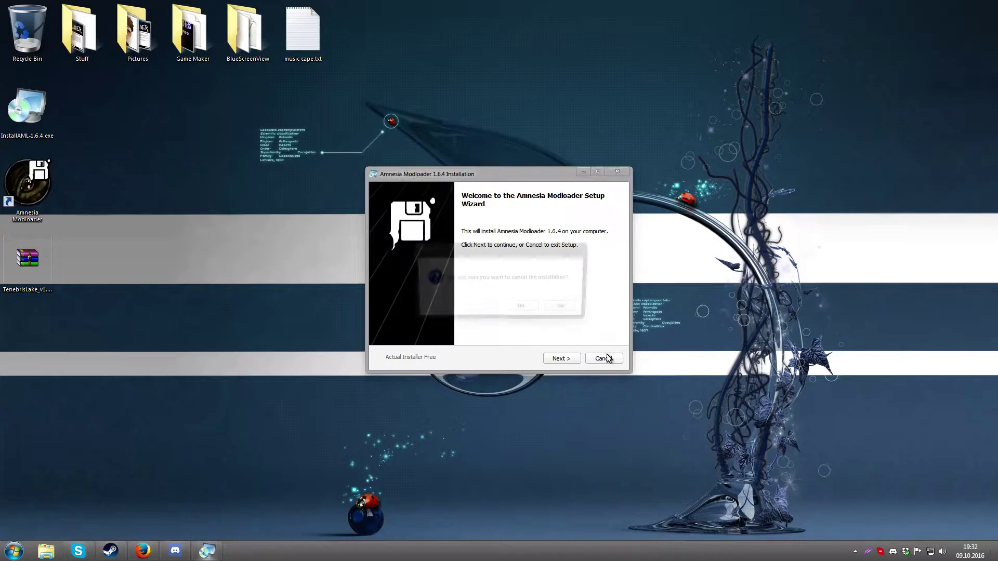
click(518, 310)
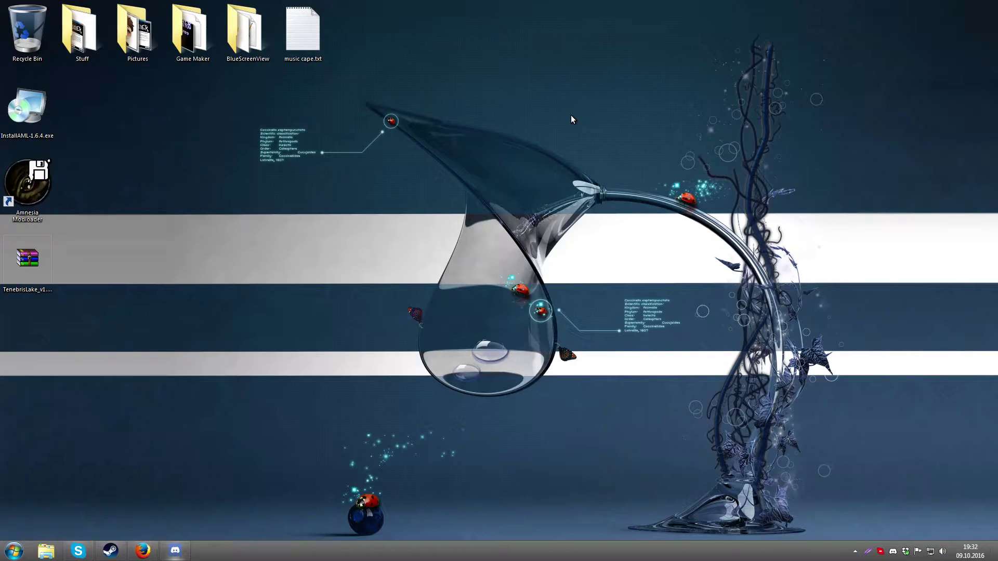
Step: Skim the Amnesia Modloader forum thread and return to its Download section
click(144, 552)
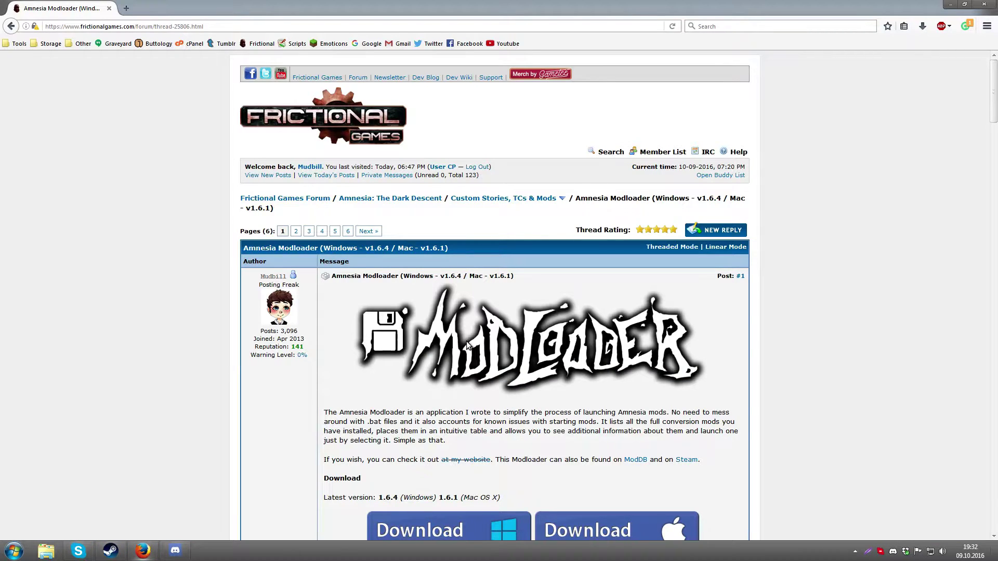
middle_click(177, 214)
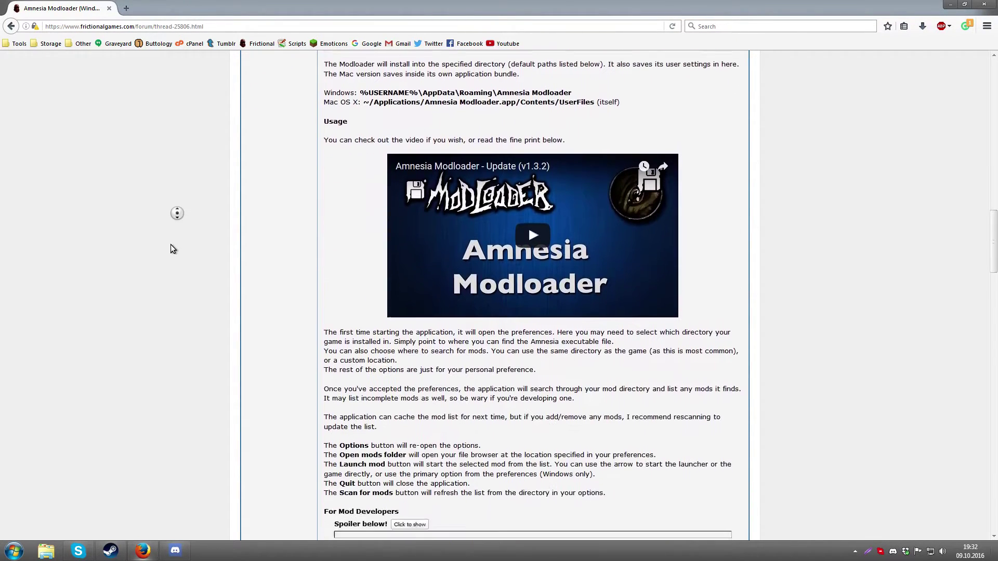
click(193, 153)
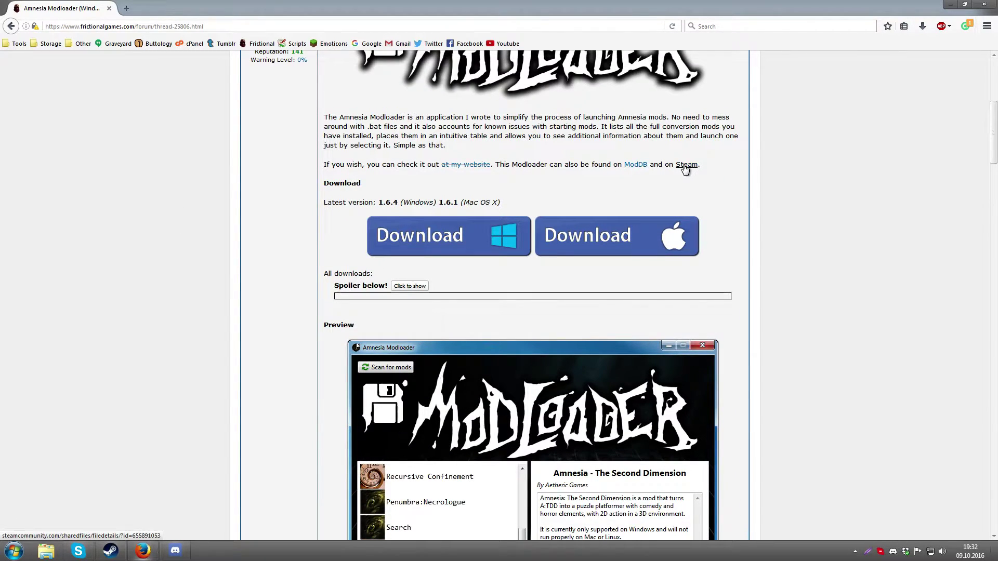
scroll(623, 218, up, 4)
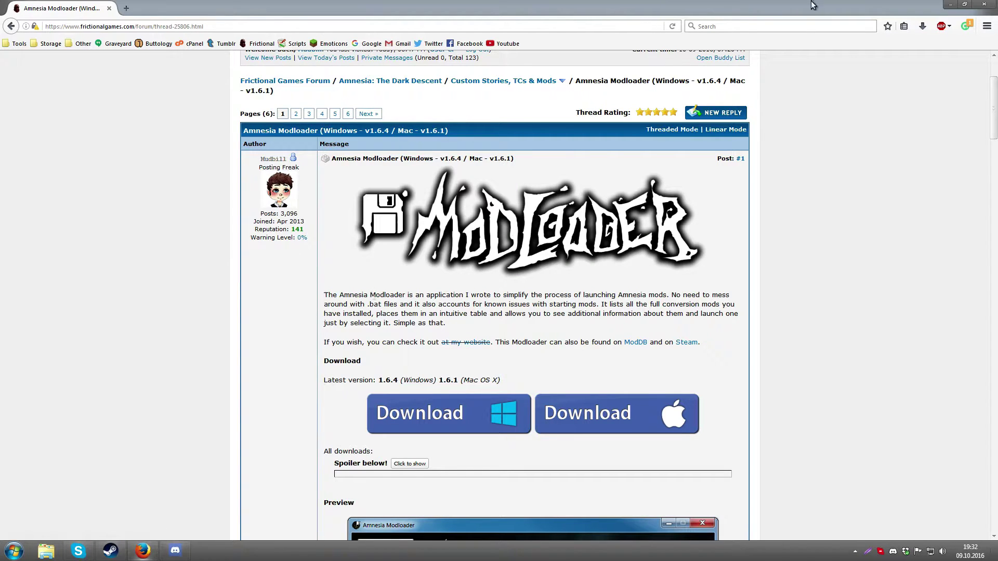
Step: Launch Amnesia Modloader, dismiss the first-time message and enable Use Steam
click(951, 5)
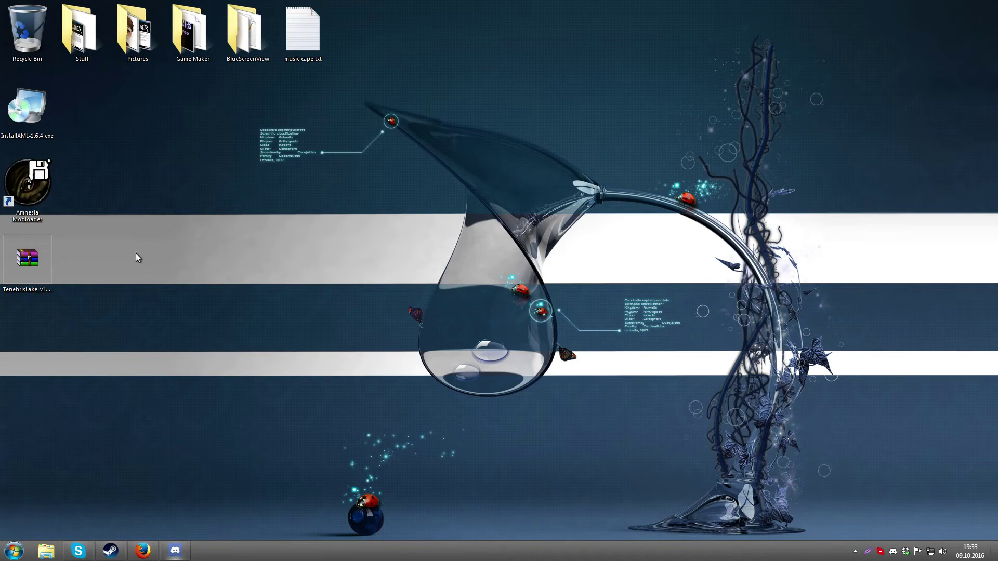
double_click(36, 198)
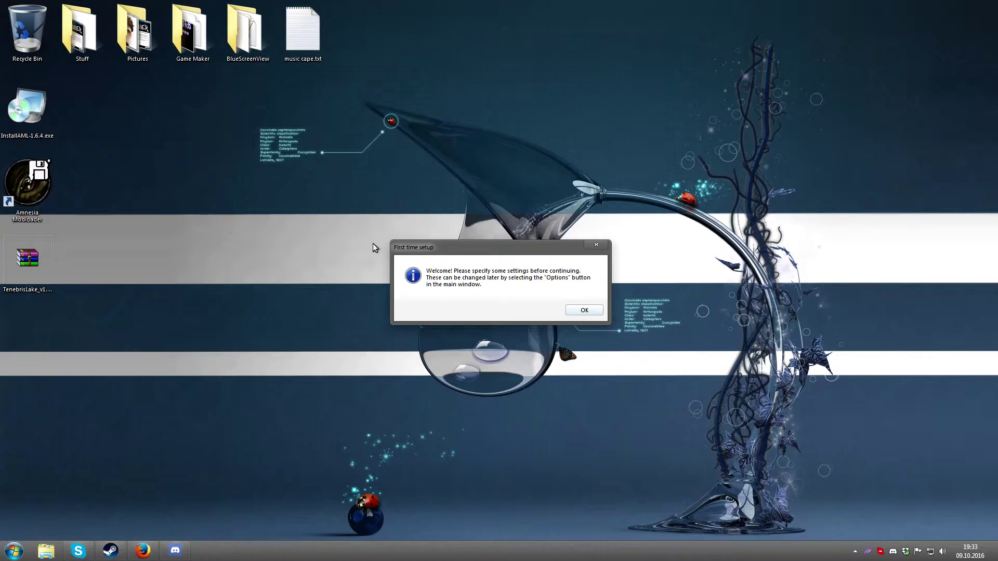
click(584, 310)
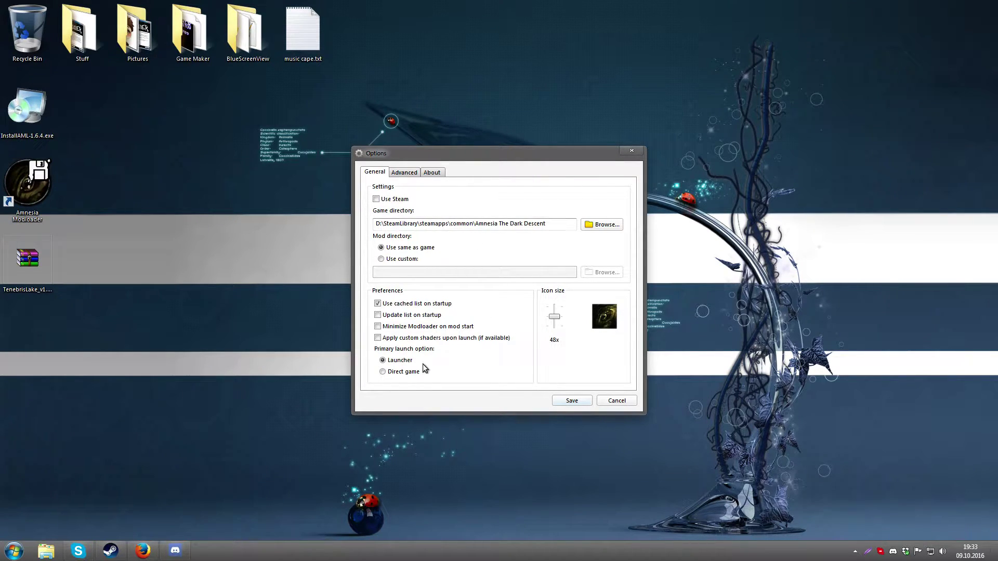
click(387, 201)
Step: Correct the game directory to D:\SteamLibrary\steamapps\common\Amnesia The Dark Descent with lowercase 'steamapps'
drag(376, 223, 549, 224)
click(566, 223)
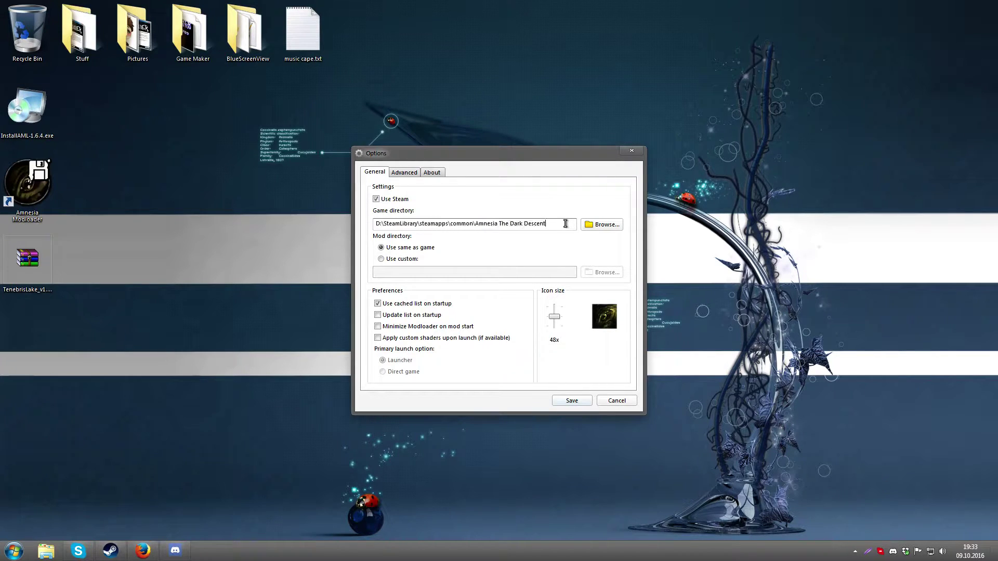
click(592, 225)
drag(486, 195, 650, 175)
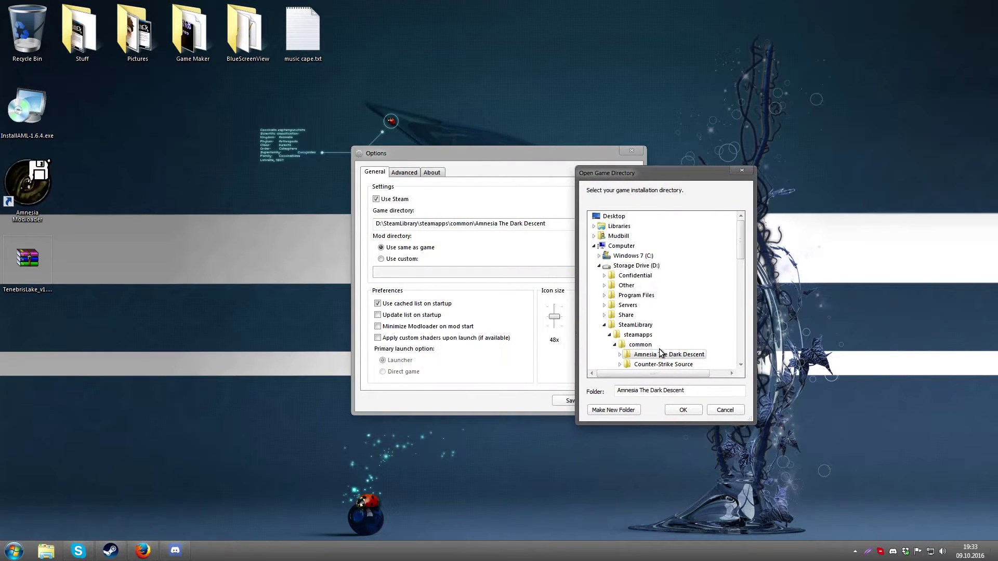
click(723, 411)
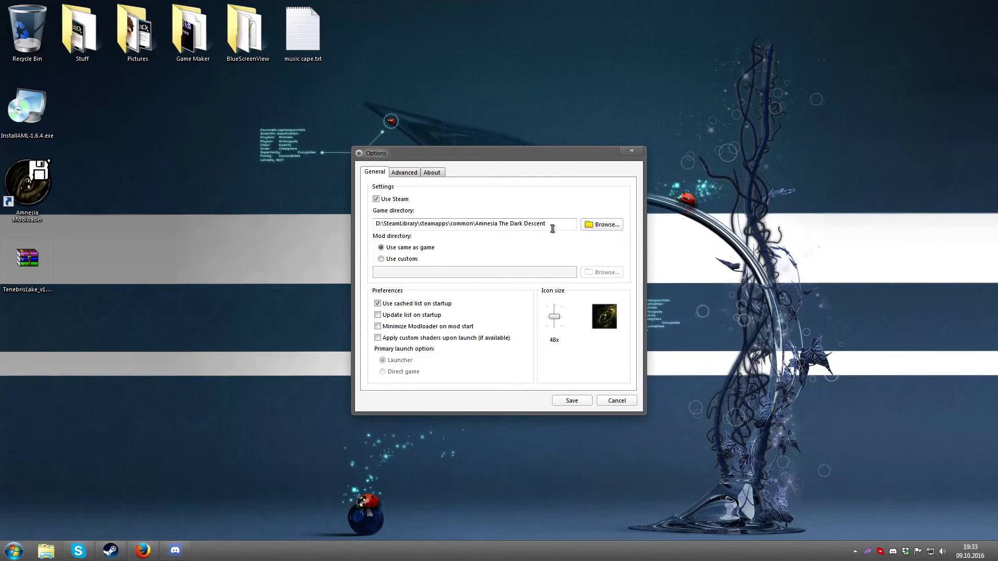
drag(552, 223, 337, 221)
click(422, 225)
key(BackSpace)
text(s)
Step: Save the Options so the main Modloader window opens listing 9 mods
click(570, 400)
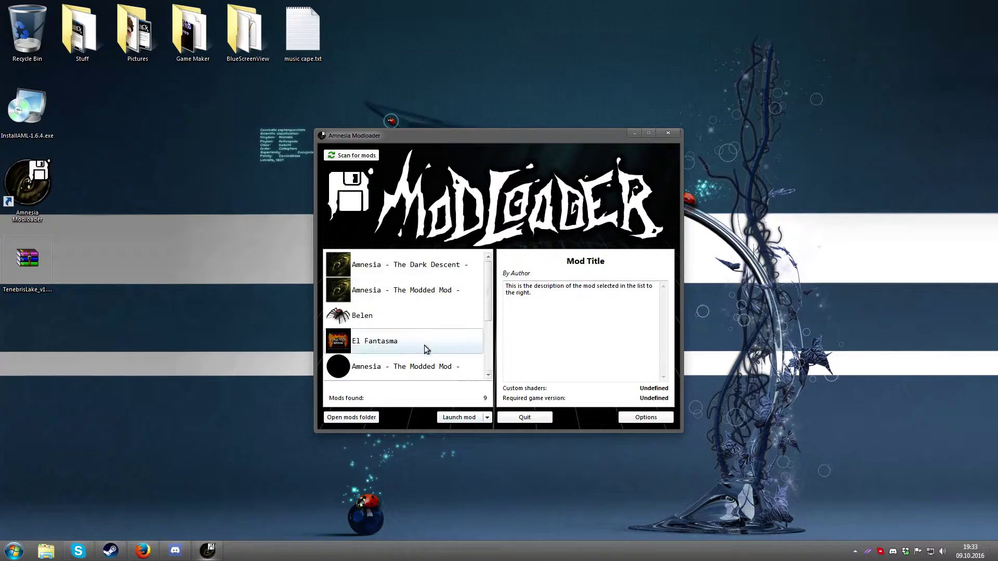
Step: Open the Amnesia The Dark Descent folder and arrange it beside the Modloader window
click(366, 421)
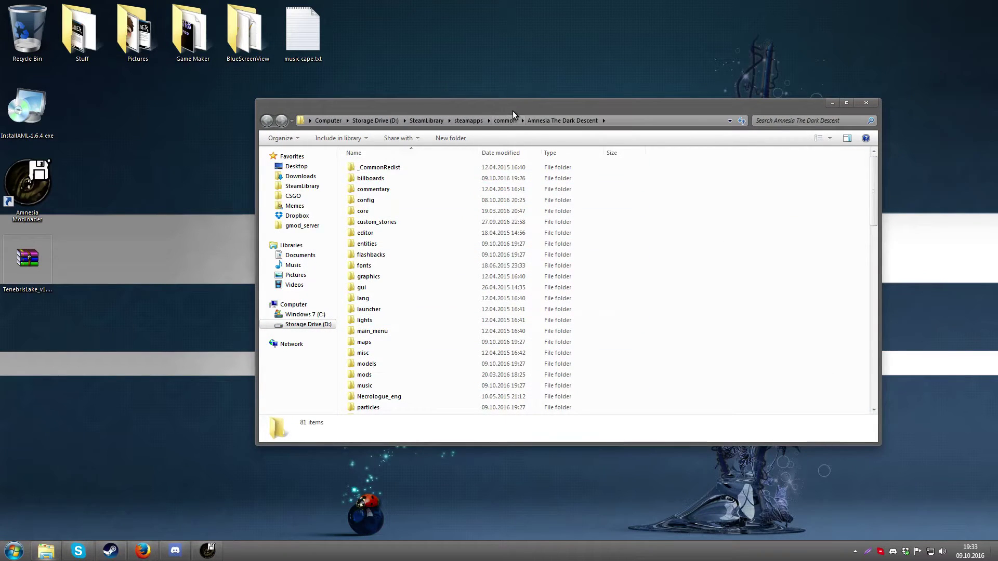
drag(513, 111, 600, 110)
click(276, 138)
drag(275, 138, 158, 158)
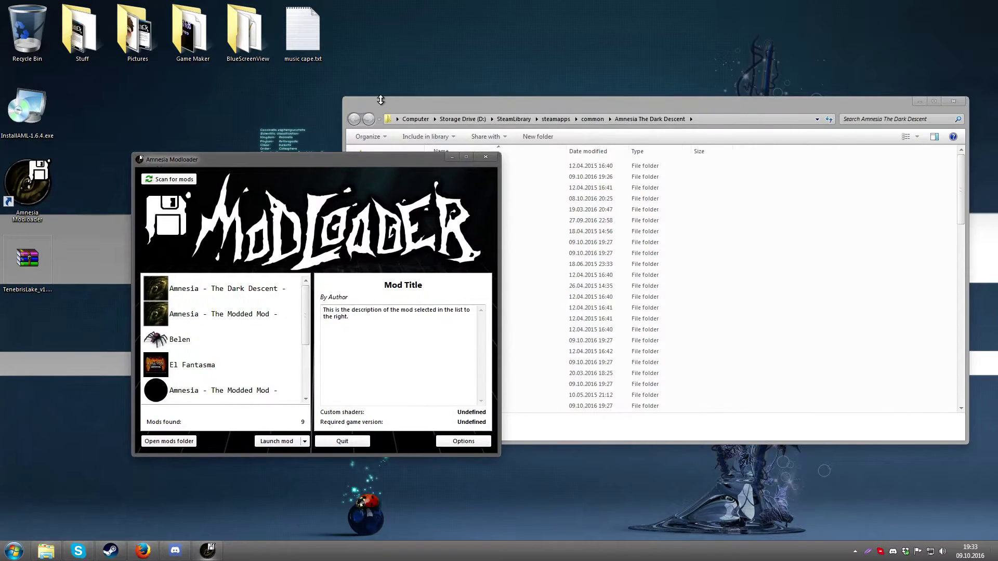
click(412, 101)
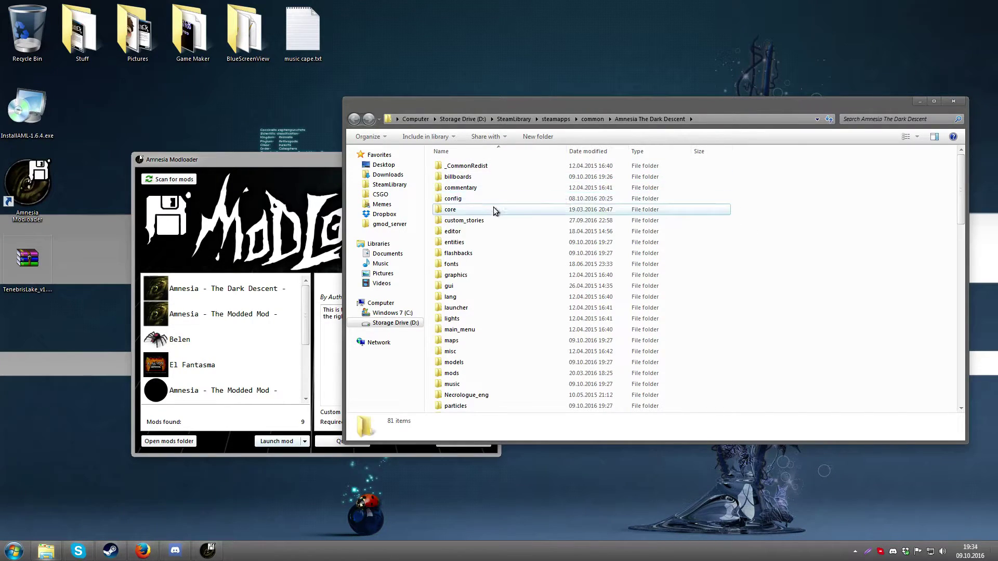
scroll(494, 213, down, 6)
Step: Minimize the game folder window and centre Modloader with its 9-mod list
click(262, 240)
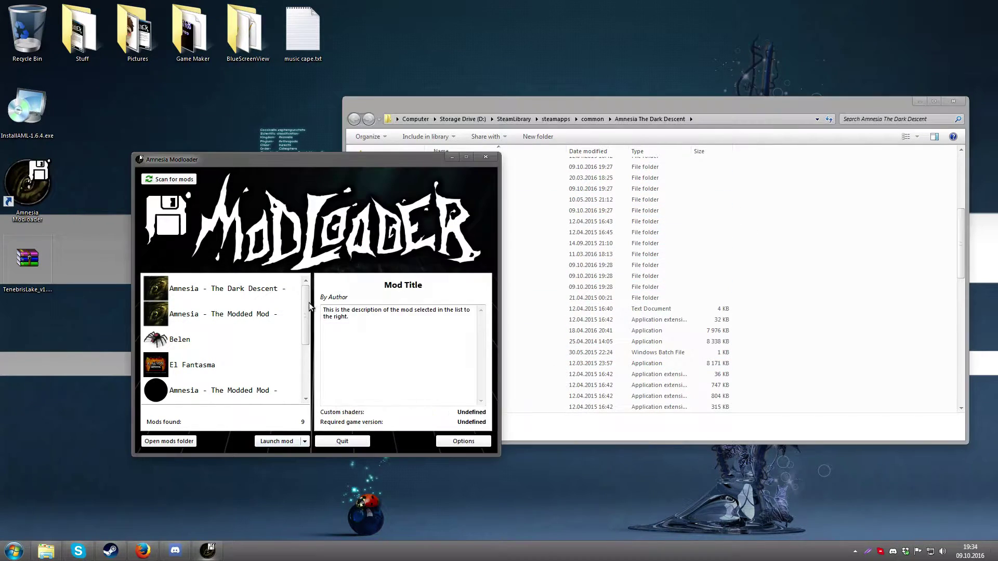
scroll(307, 304, down, 4)
scroll(303, 350, up, 4)
click(797, 260)
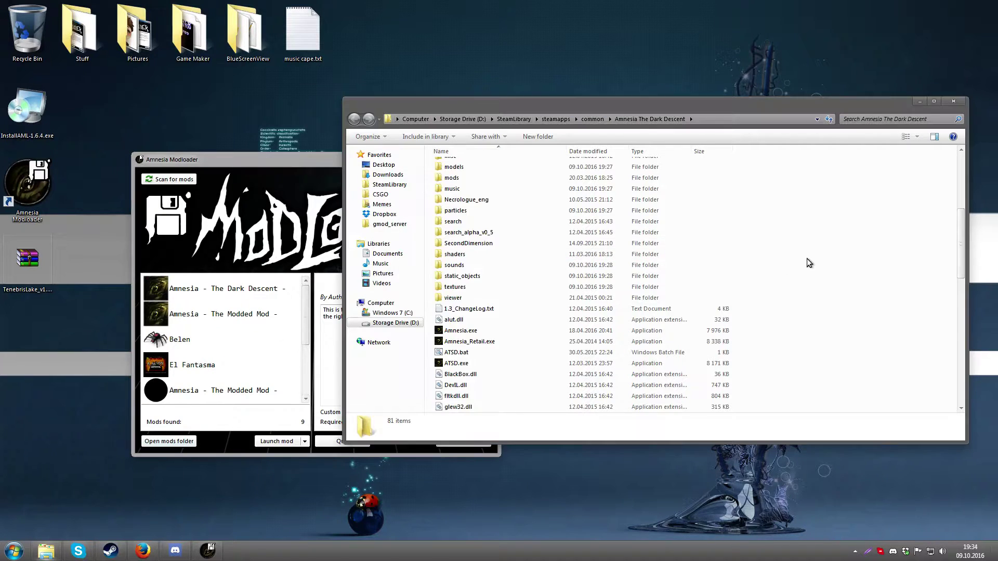
scroll(798, 260, down, 3)
scroll(713, 289, up, 15)
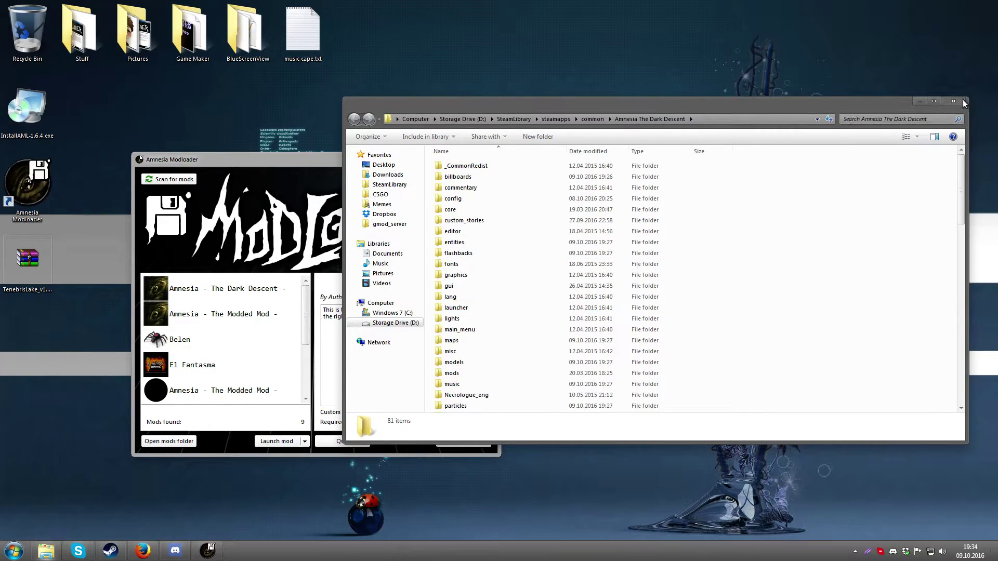
click(919, 102)
drag(385, 160, 593, 146)
scroll(518, 302, down, 4)
Step: View details of The Dark Descent, The Modded Mod, Belen and El Fantasma
scroll(515, 284, up, 4)
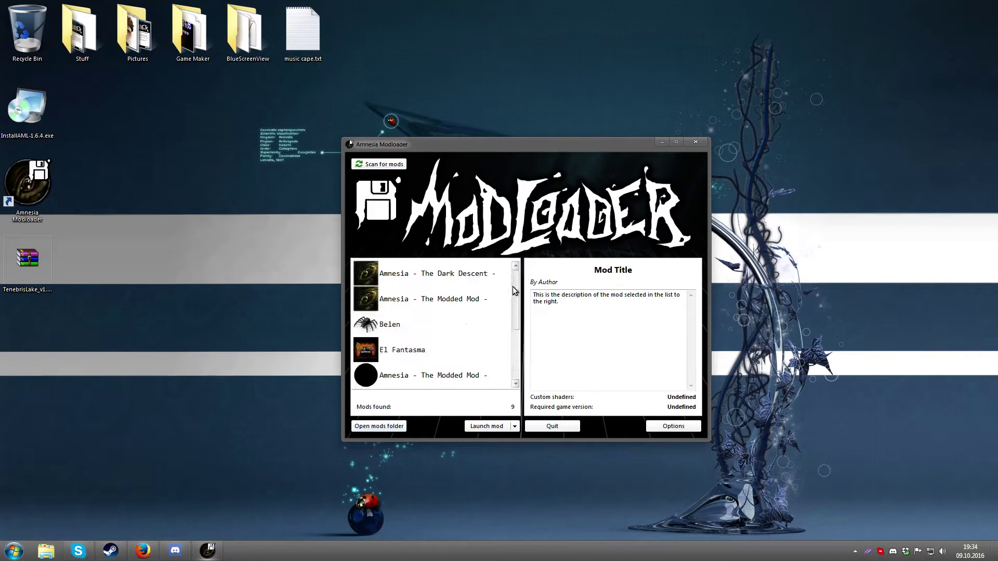
click(459, 274)
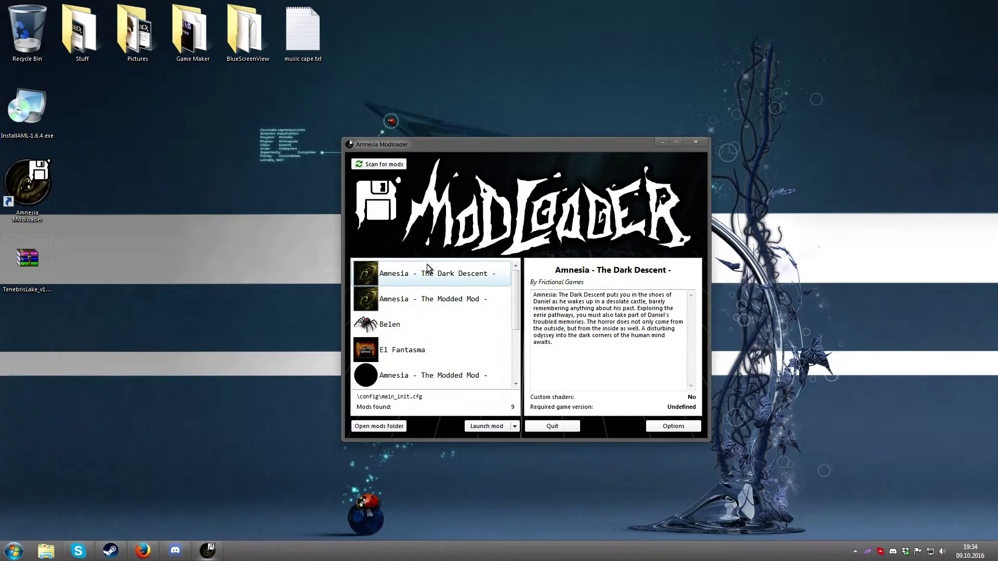
click(464, 300)
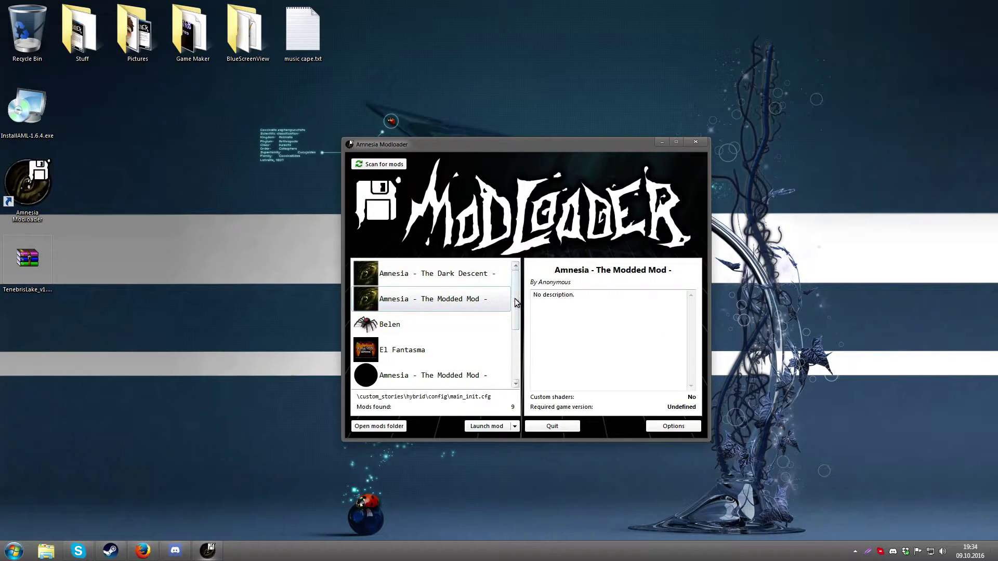
scroll(516, 306, down, 2)
click(444, 278)
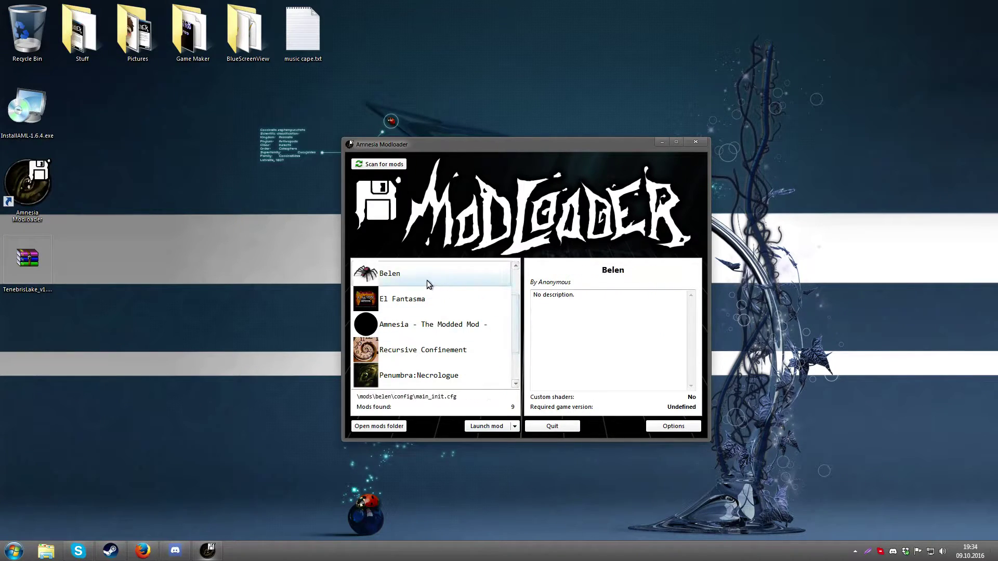
click(421, 307)
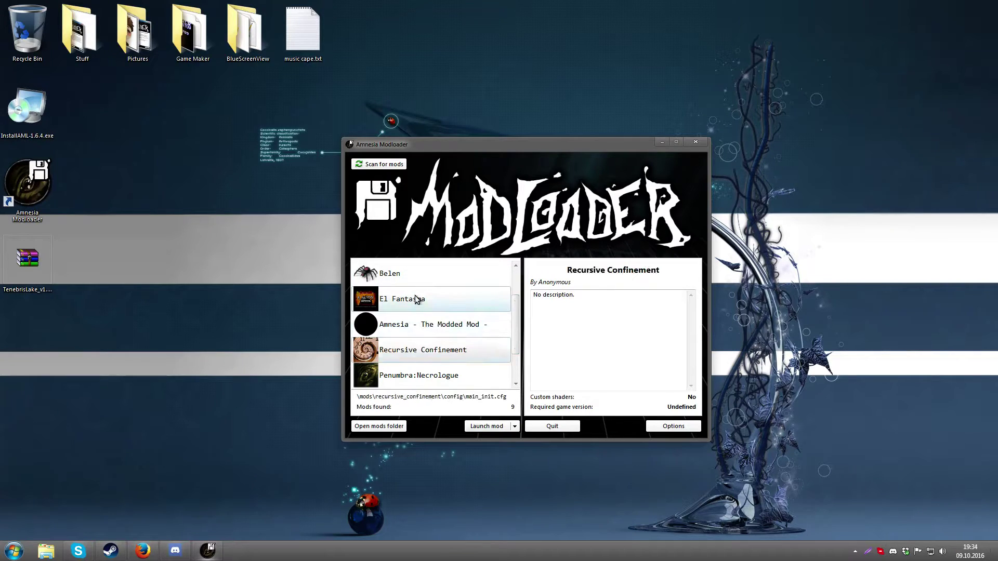
key(Up)
click(410, 299)
drag(517, 326, 518, 295)
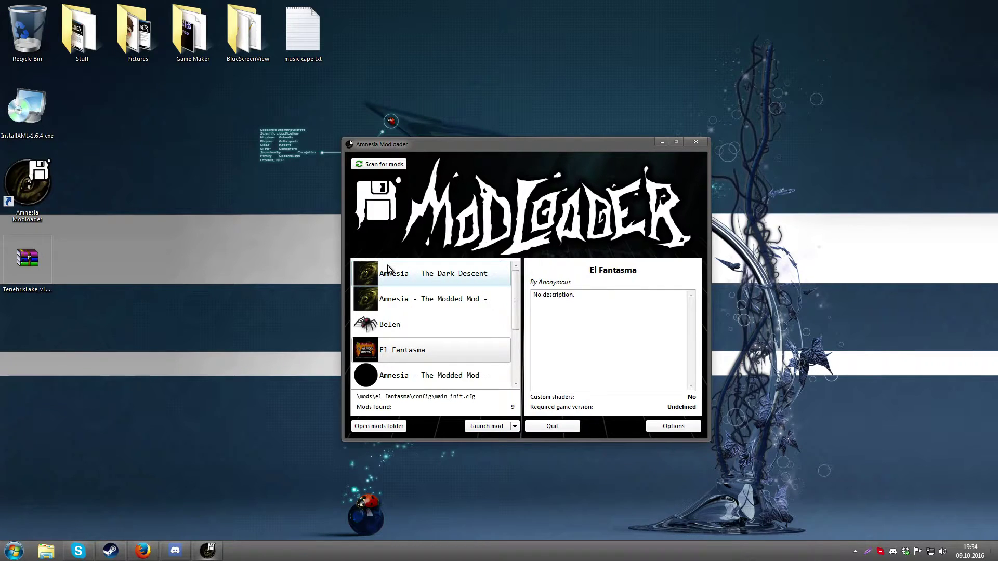
drag(516, 300, 516, 347)
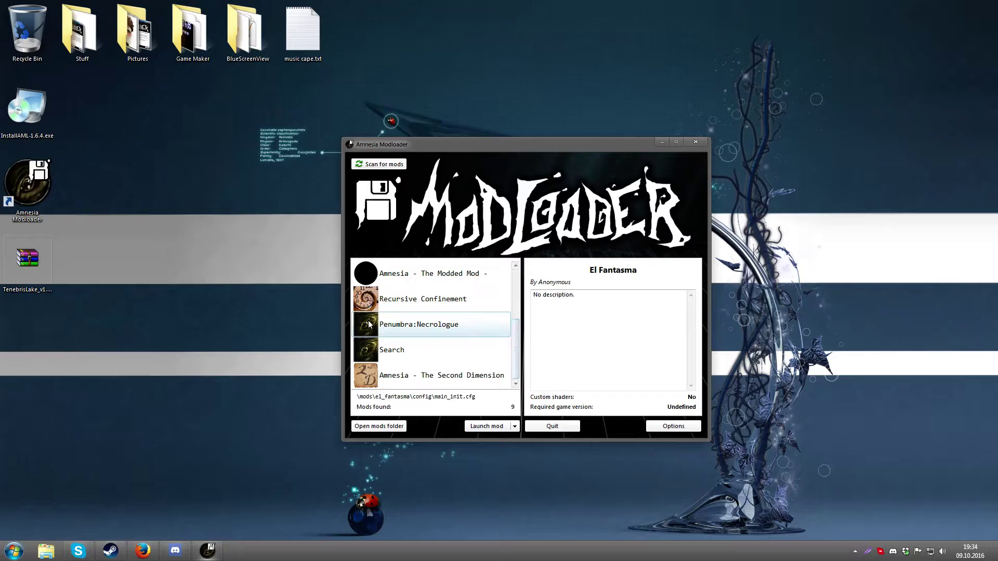
Step: Check Penumbra:Necrologue and The Modded Mod, ending on The Second Dimension (Aetheric Games, version 1.3)
click(422, 326)
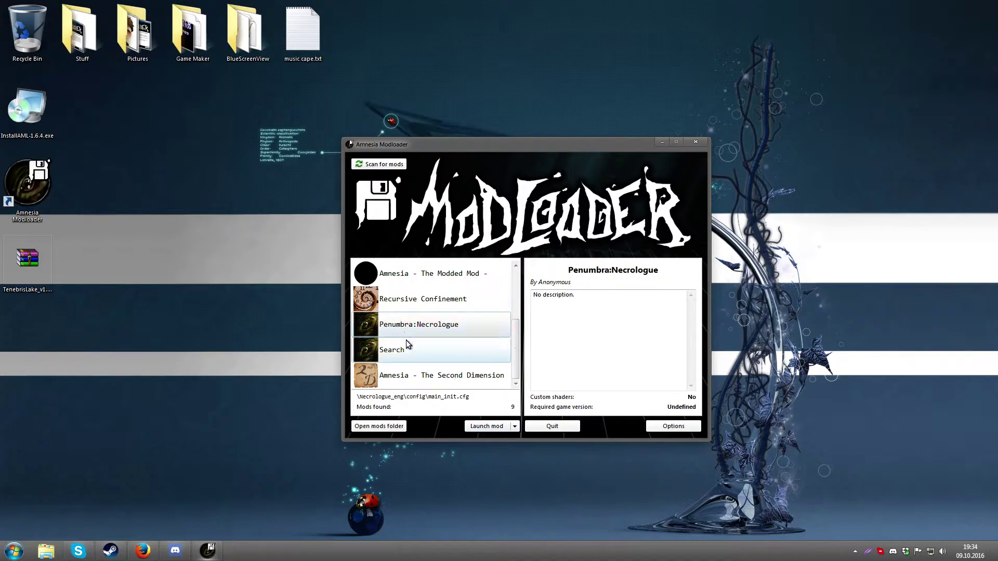
scroll(515, 332, up, 1)
scroll(517, 330, down, 1)
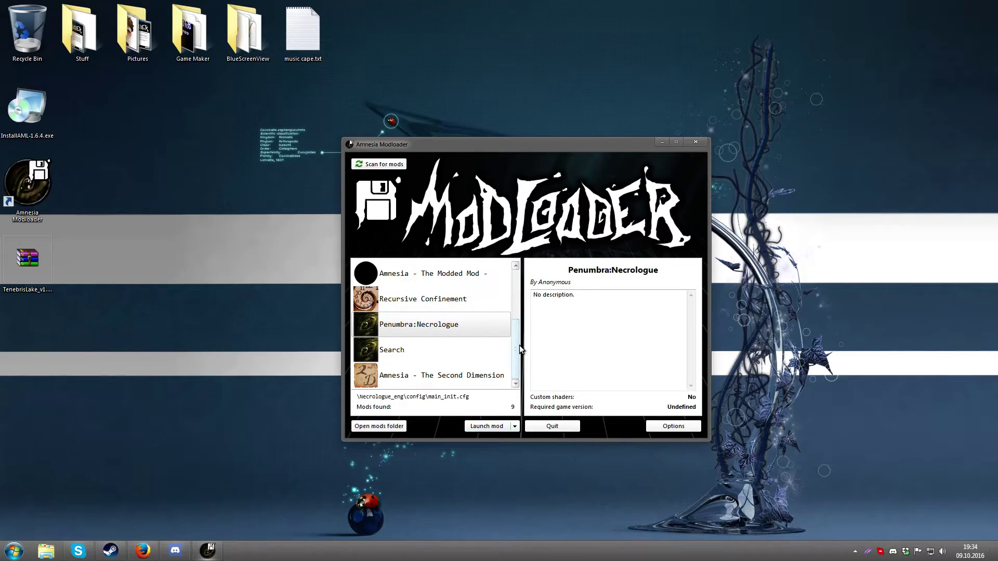
scroll(516, 344, up, 1)
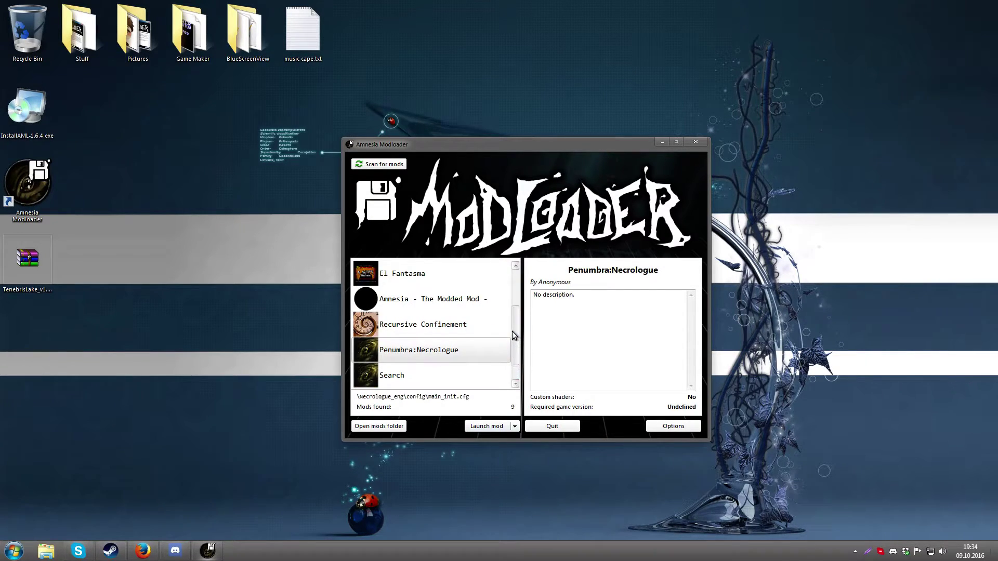
click(435, 301)
scroll(517, 333, up, 3)
scroll(468, 364, down, 4)
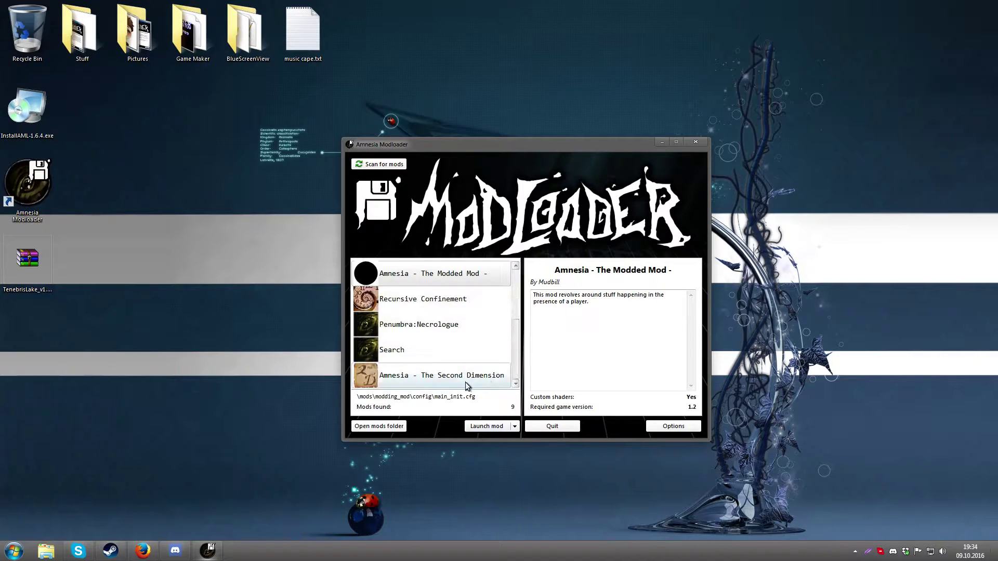
click(452, 375)
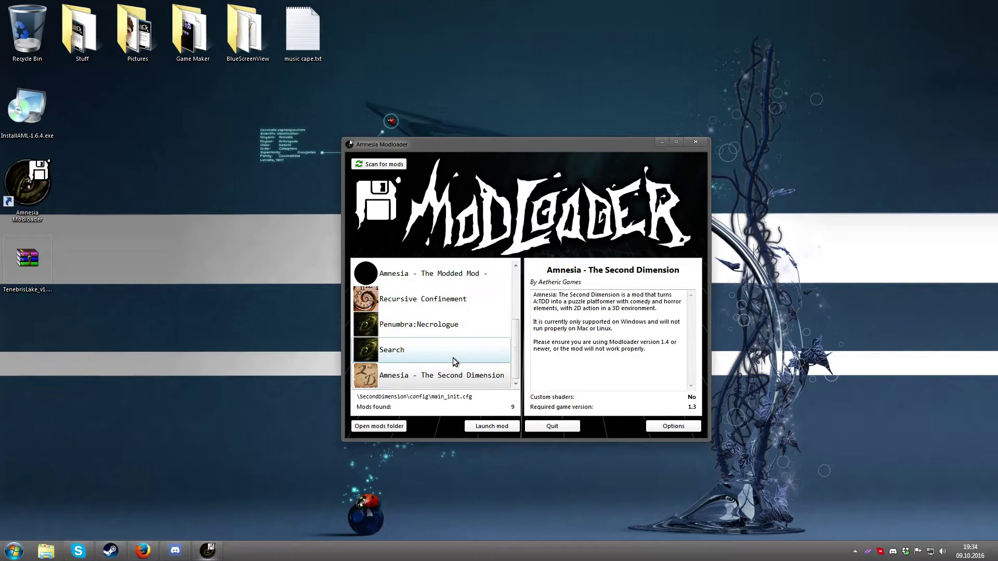
scroll(513, 359, up, 4)
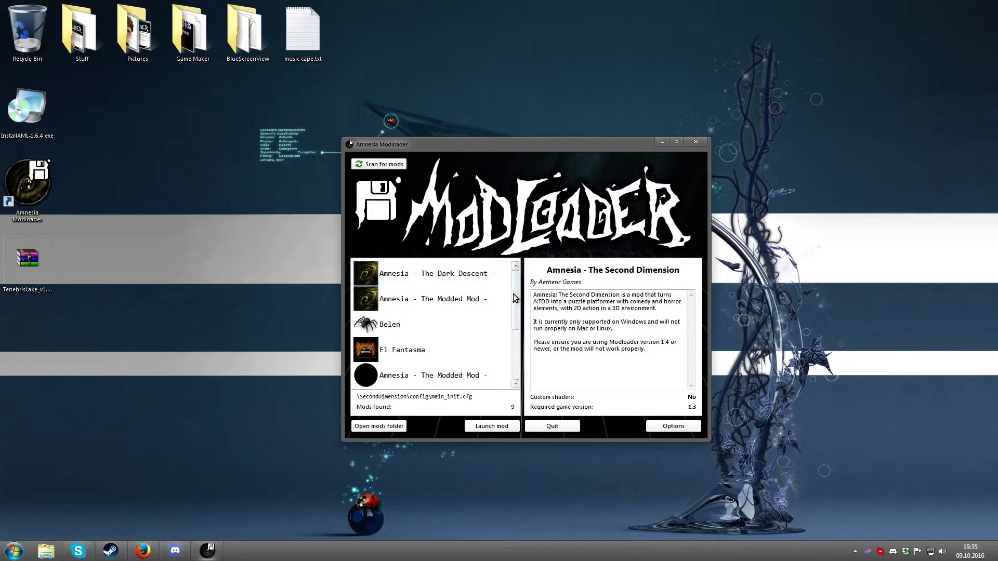
scroll(515, 297, down, 3)
scroll(515, 291, up, 3)
scroll(516, 291, down, 3)
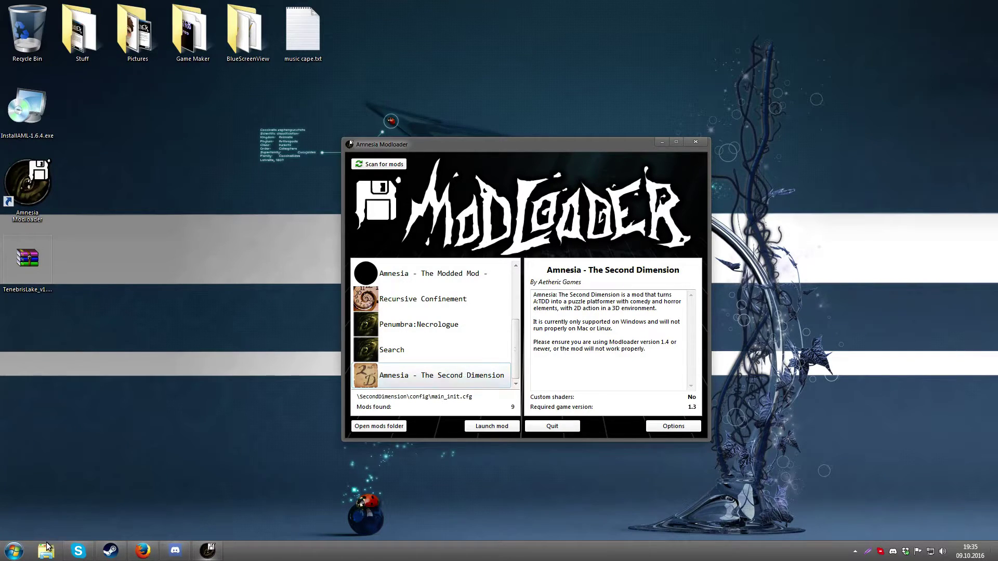
Step: Open TenebrisLake_v1.1.rar and drag its 16 folders into the Amnesia The Dark Descent folder
double_click(35, 273)
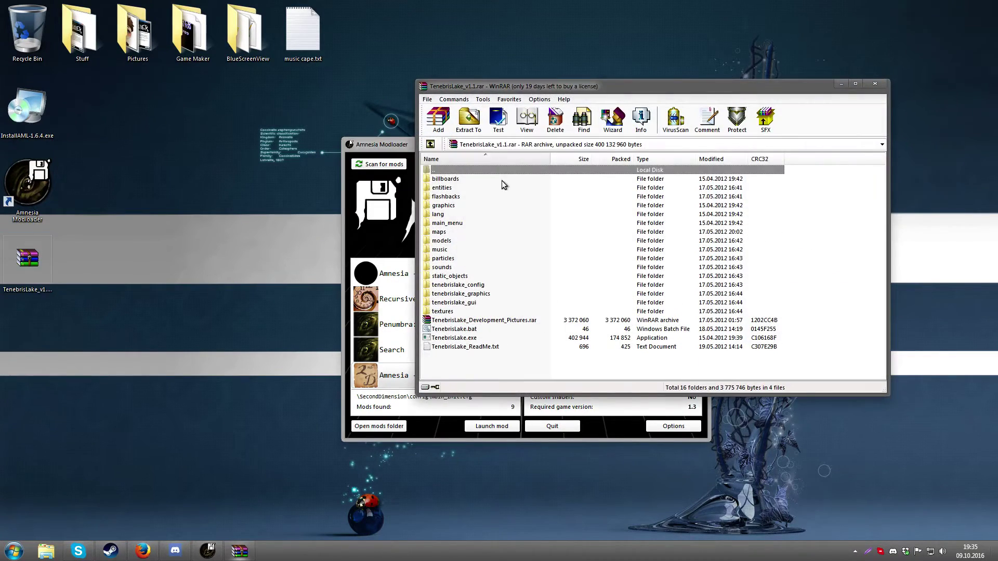
click(46, 551)
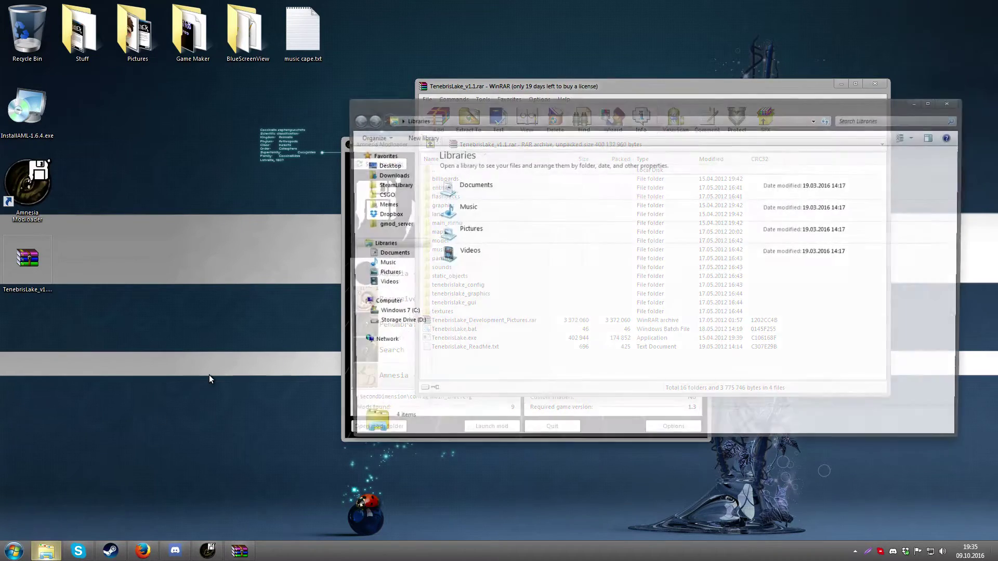
click(960, 103)
click(357, 429)
drag(523, 99, 549, 62)
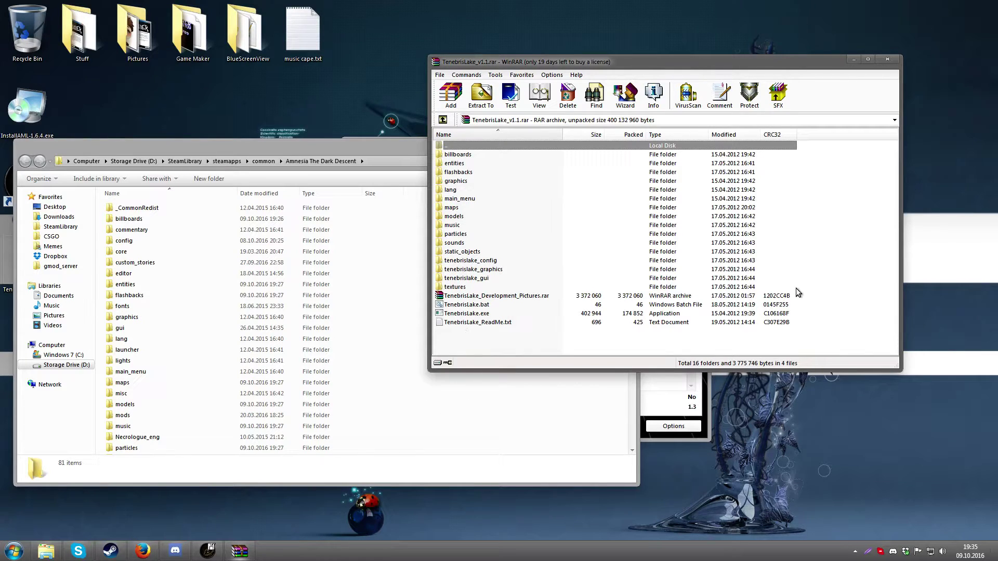
drag(802, 156, 461, 288)
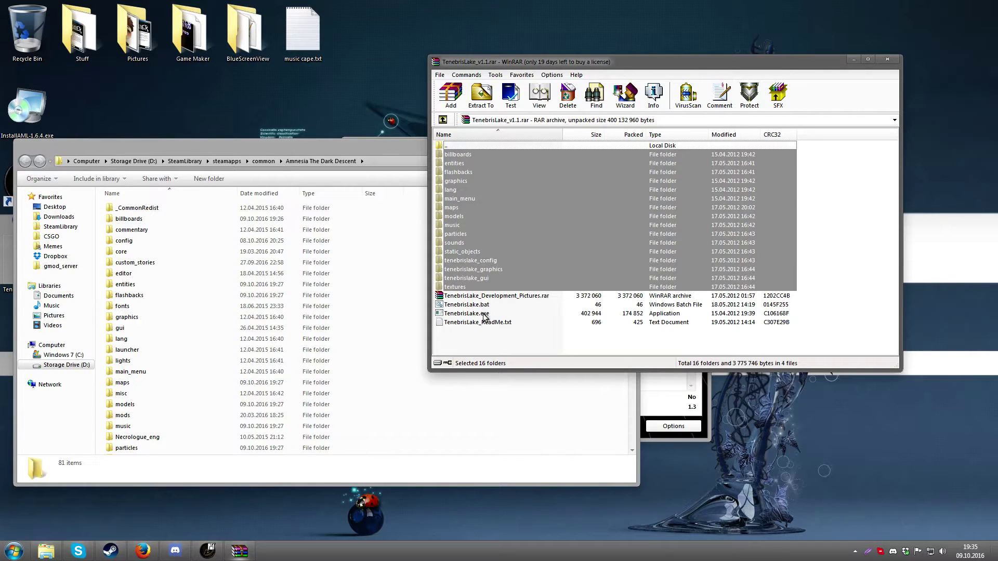
drag(453, 287, 477, 406)
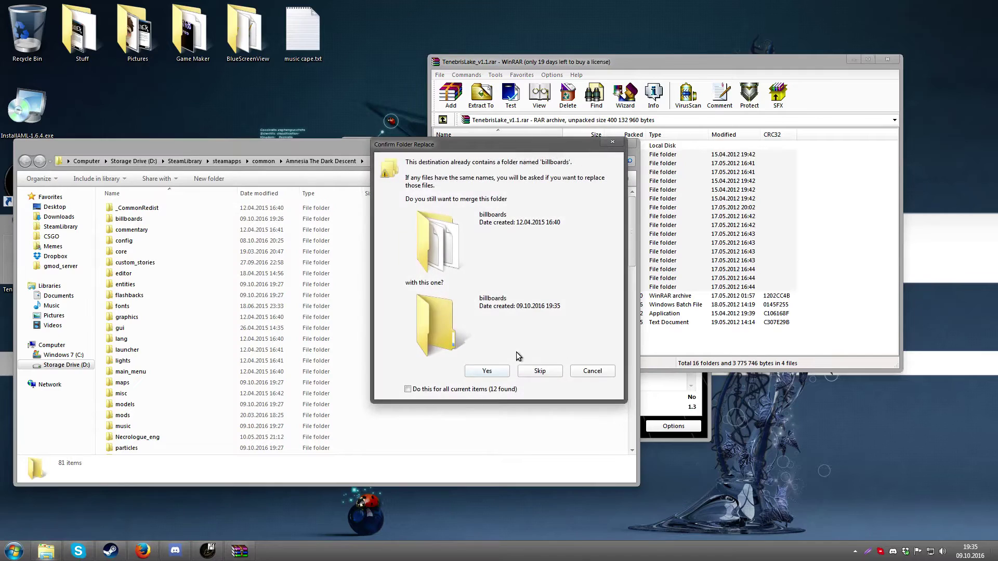
Step: Merge all conflicting folders, replace all duplicate files, then close the Tenebris Lake archive
click(434, 389)
click(477, 376)
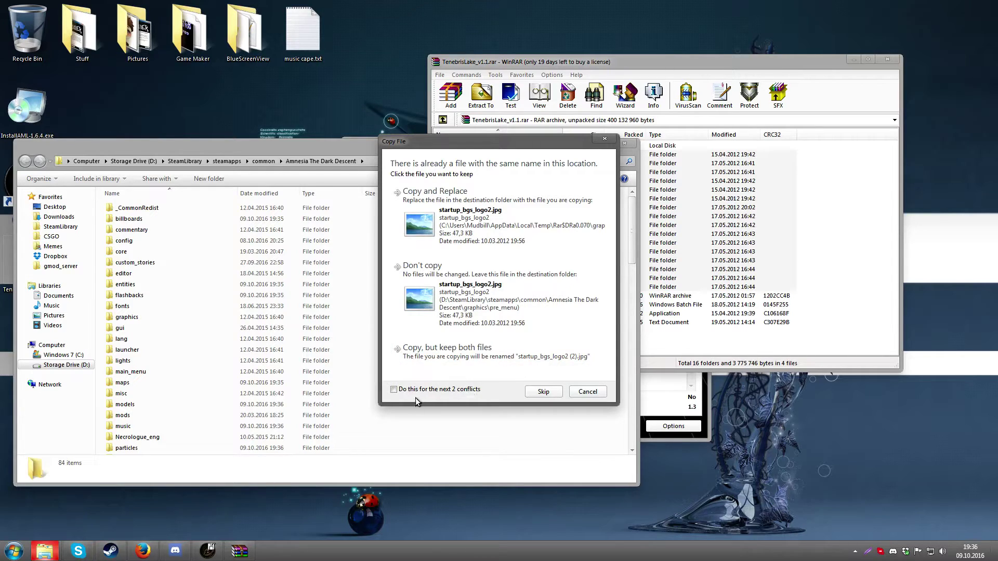
click(411, 390)
click(450, 247)
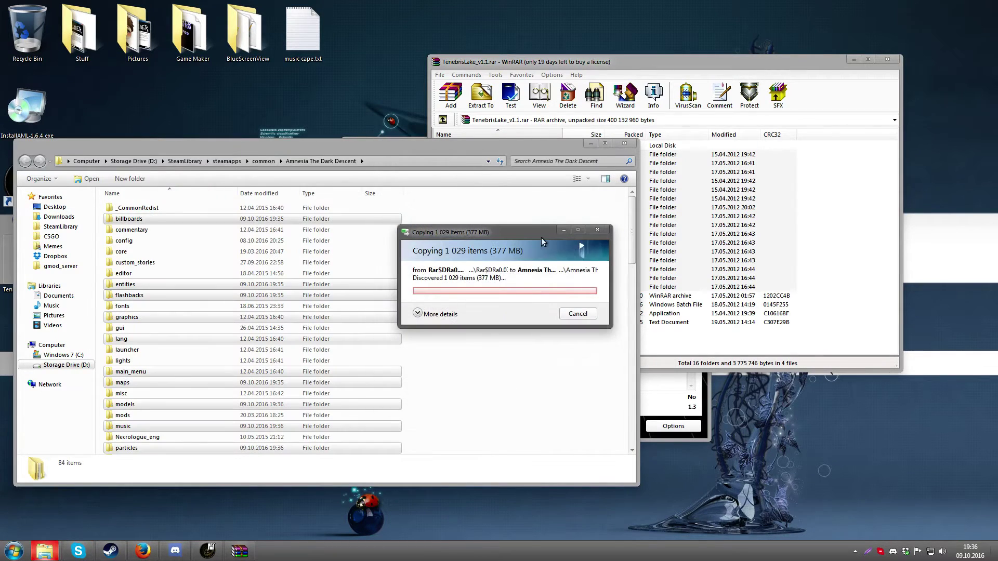
click(462, 312)
click(830, 198)
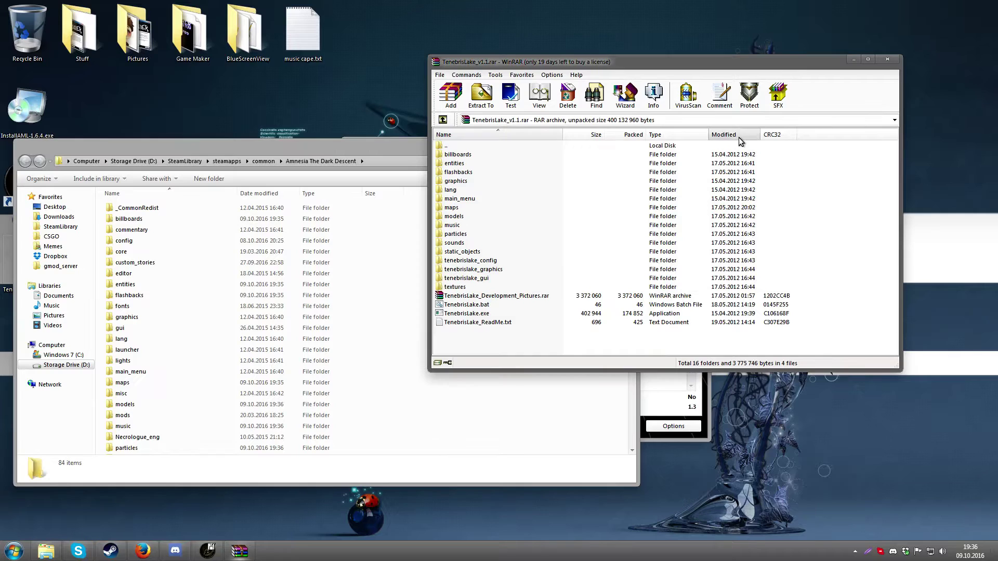
click(888, 61)
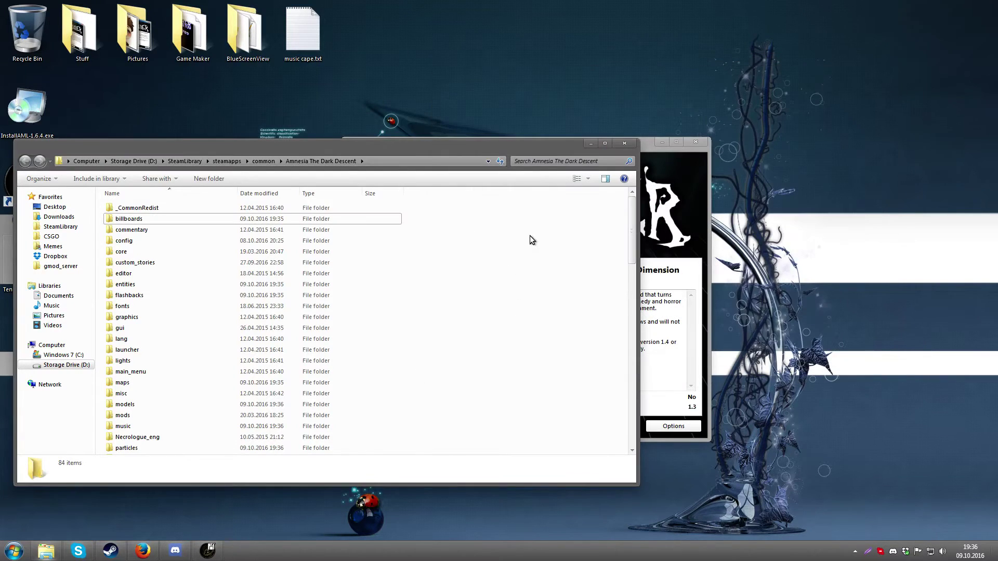
Step: Close the game folder, rescan for mods and select Tenebris Lake in the 10-mod list
click(624, 146)
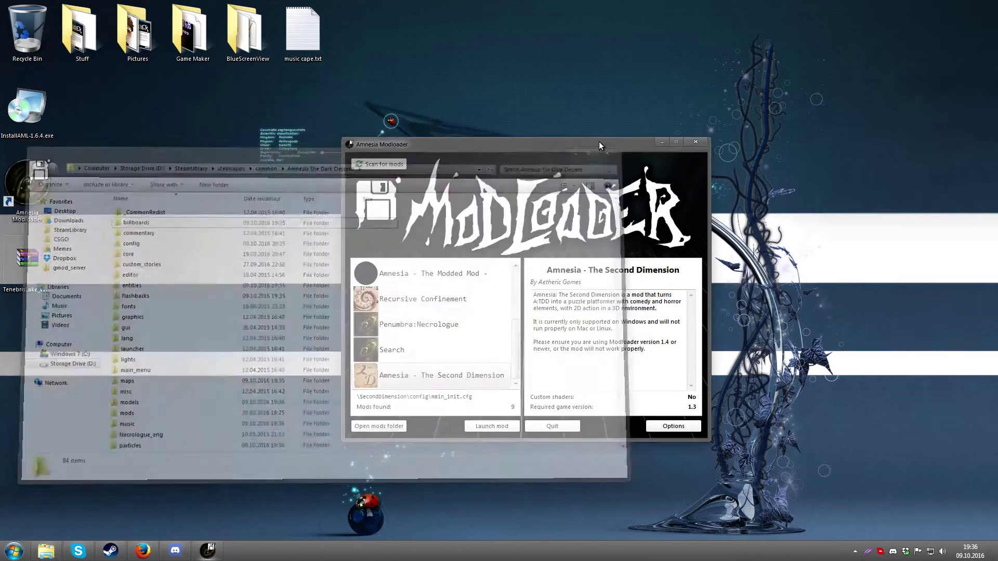
drag(584, 142, 564, 136)
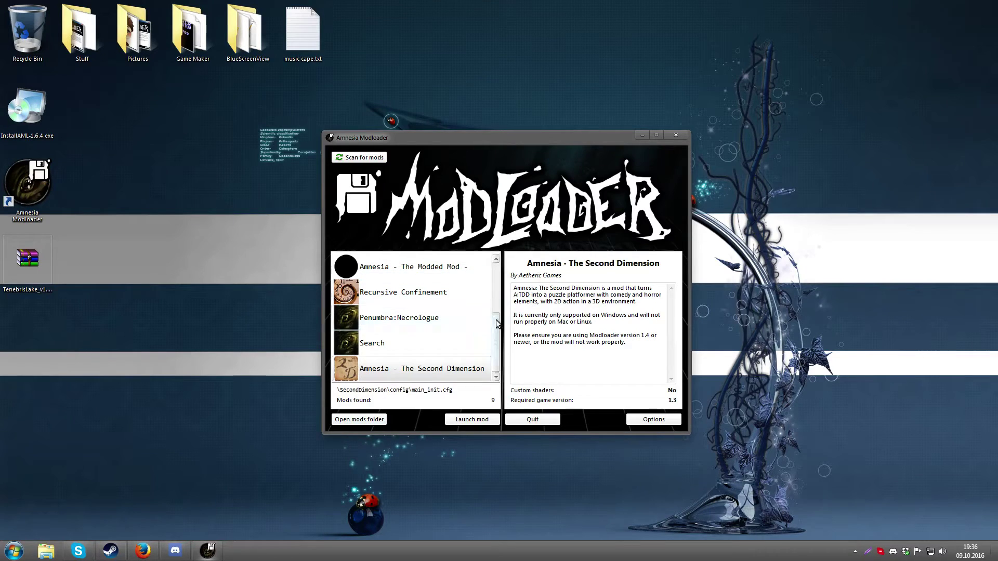
click(362, 157)
click(362, 157)
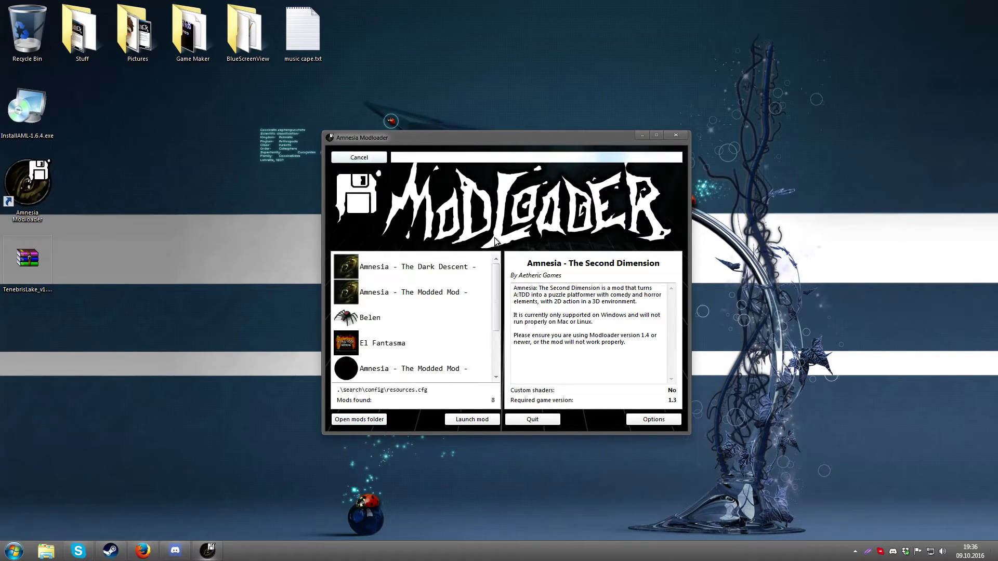
scroll(427, 364, down, 3)
click(426, 379)
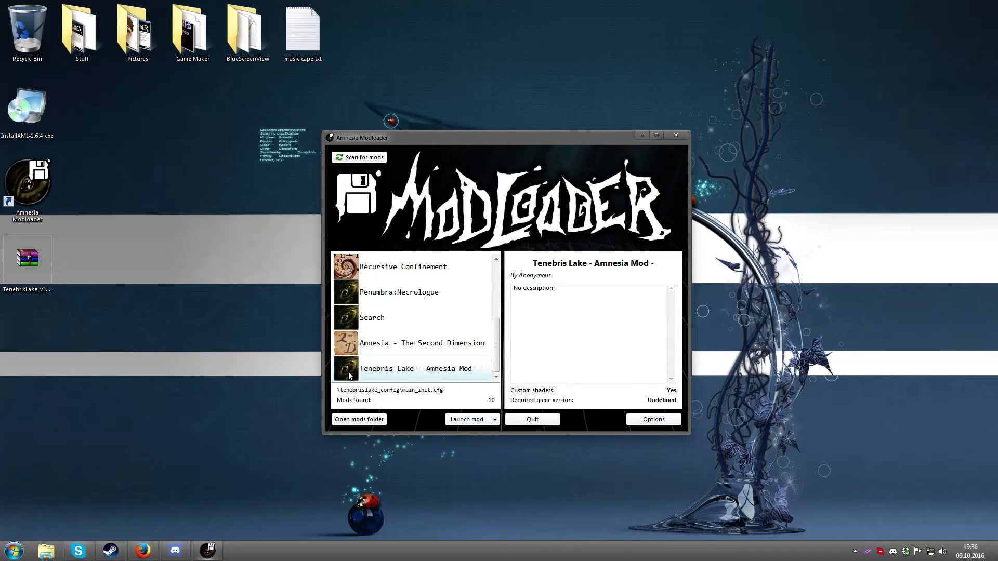
Step: Compare The Second Dimension's details, then reselect Tenebris Lake - Amnesia Mod
click(572, 312)
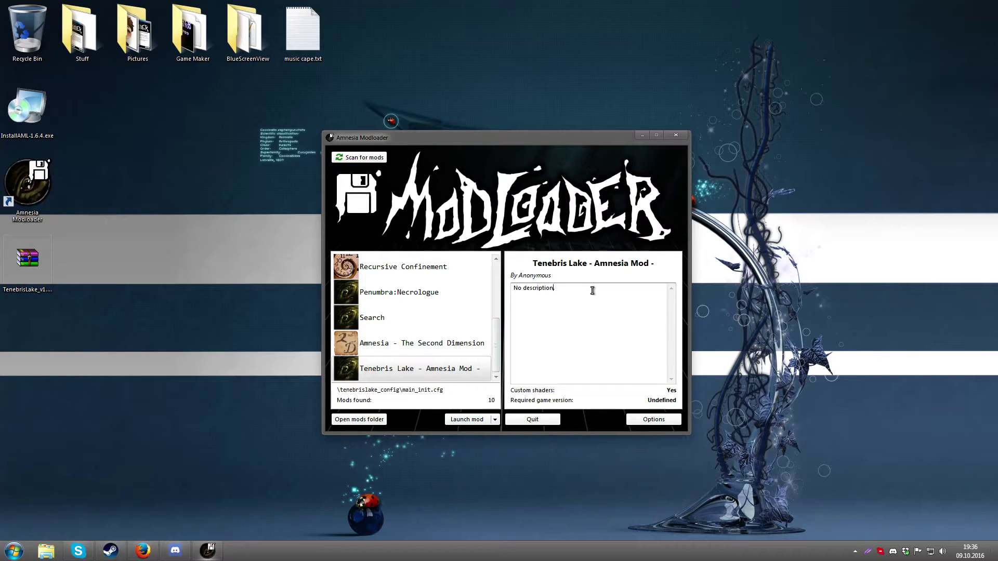
click(366, 349)
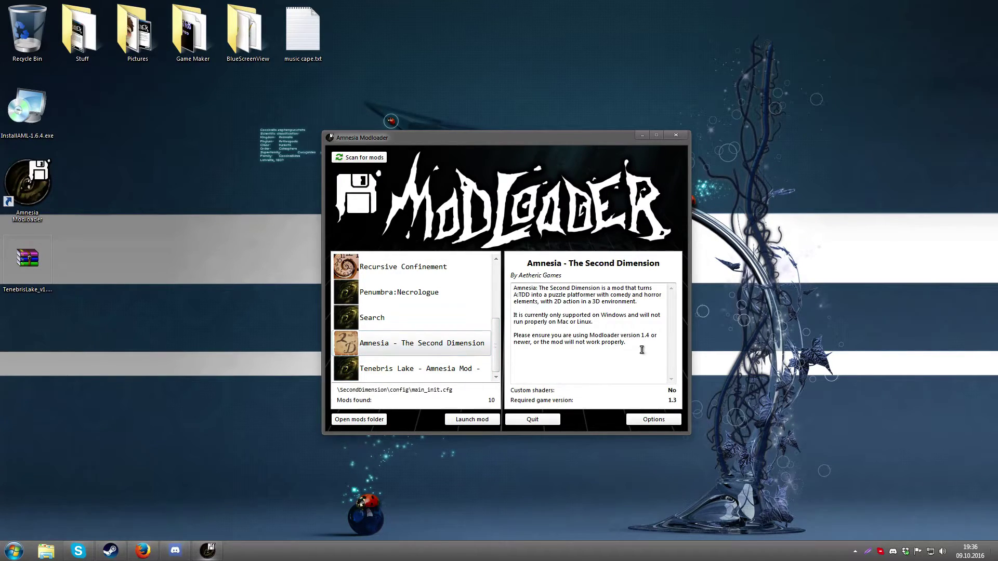
key(ctrl+a)
key(Right)
click(411, 369)
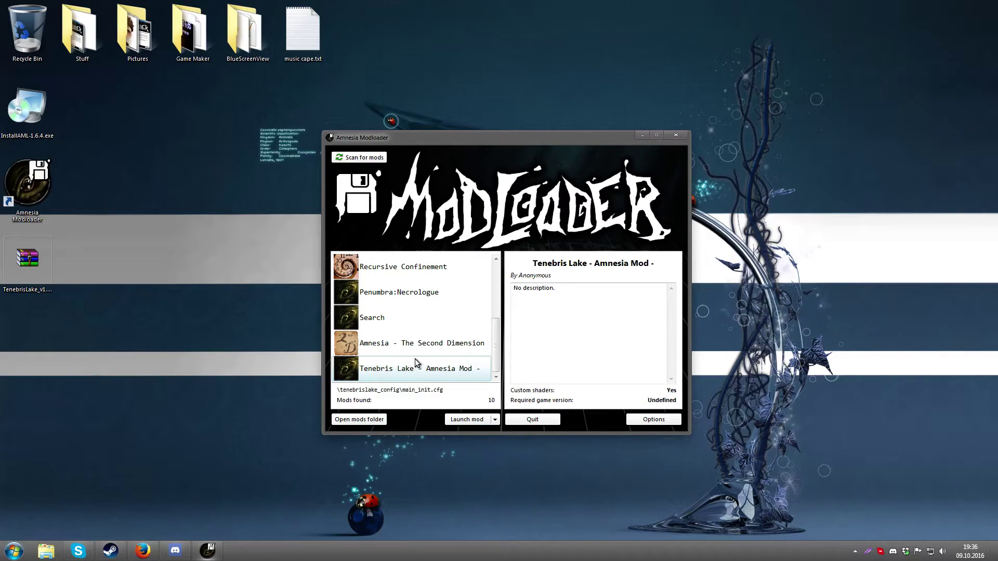
Step: Turn off Use Steam in the Modloader options and save
right_click(463, 367)
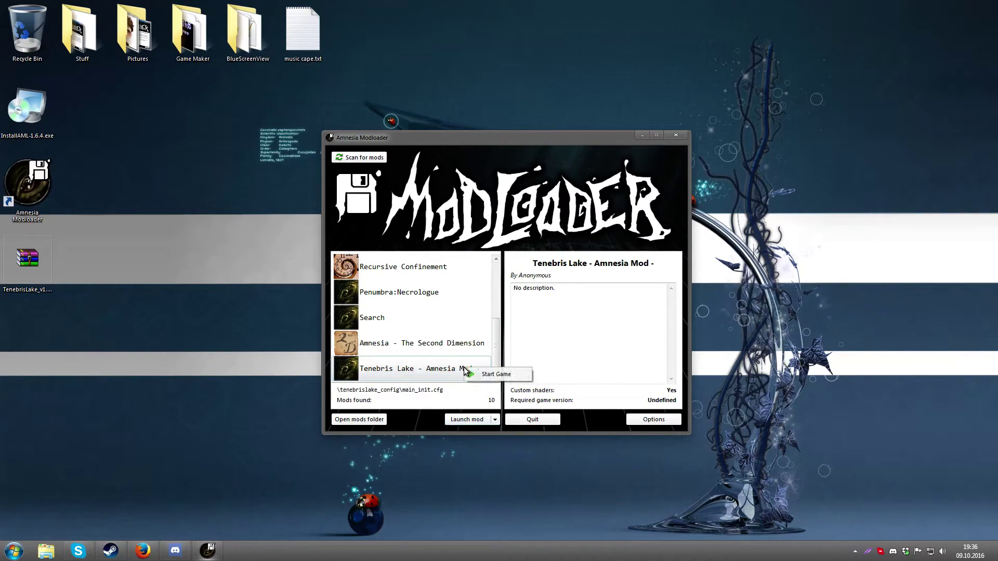
click(495, 419)
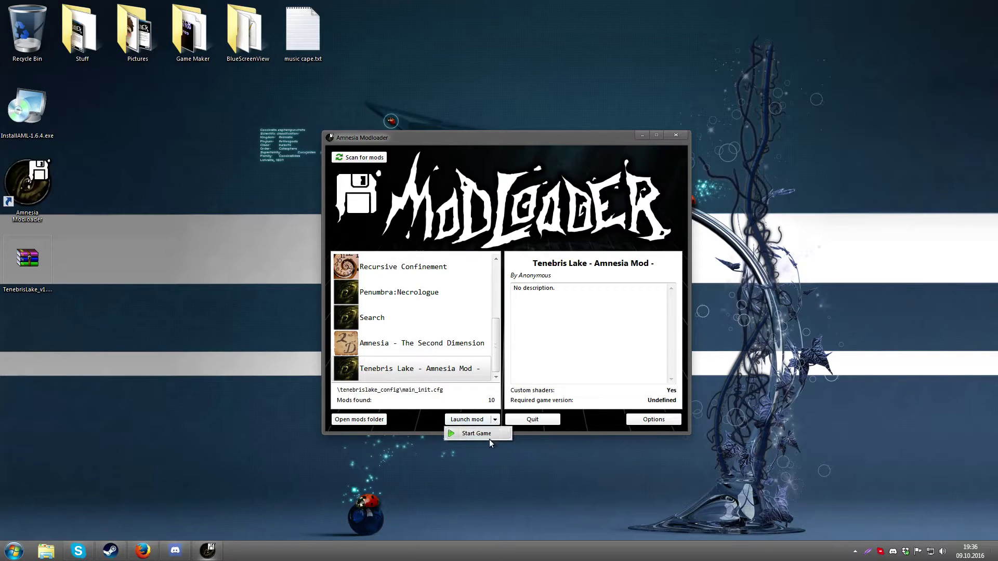
click(649, 419)
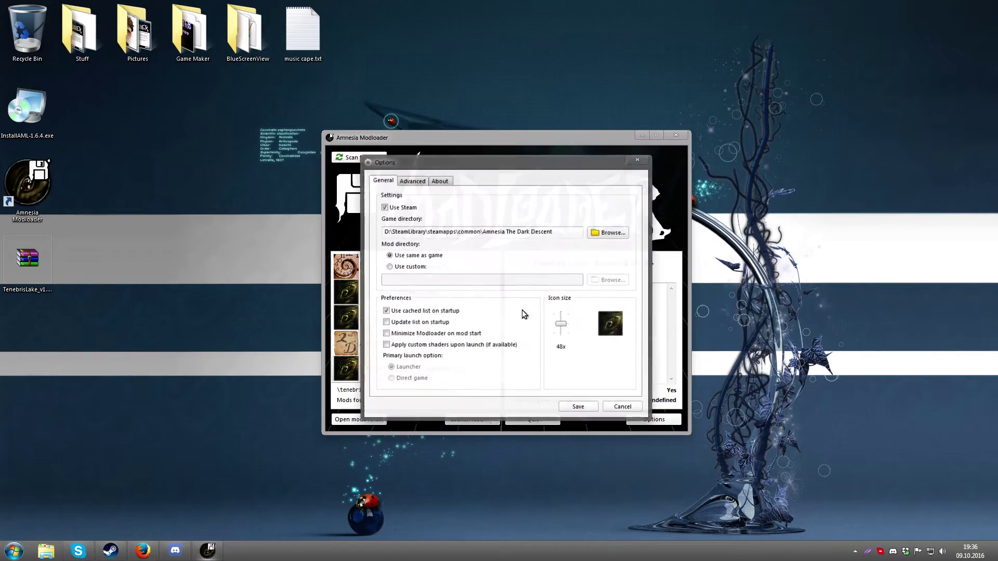
click(385, 206)
click(578, 408)
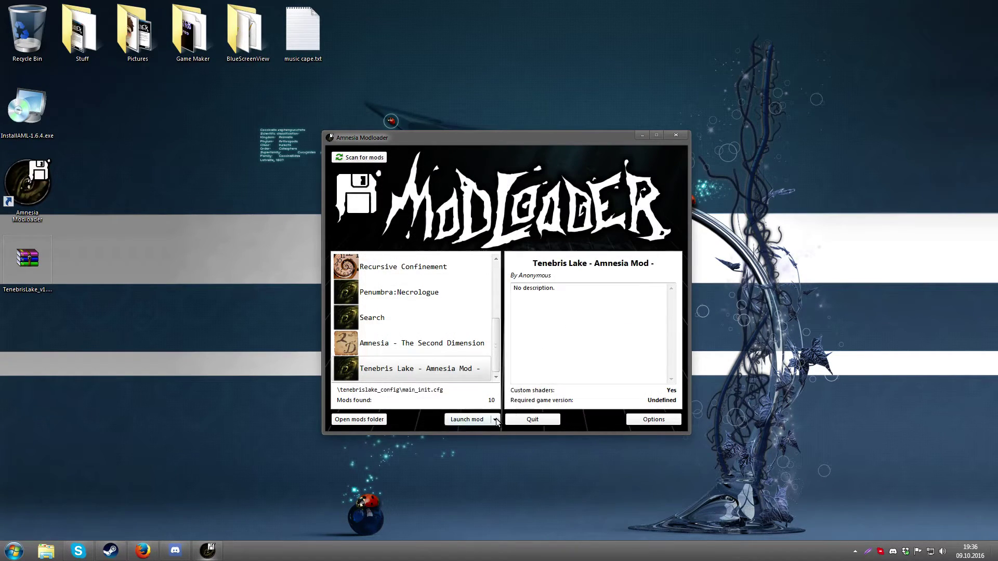
Step: Launch Tenebris Lake with Start Launcher from its context menu
click(495, 419)
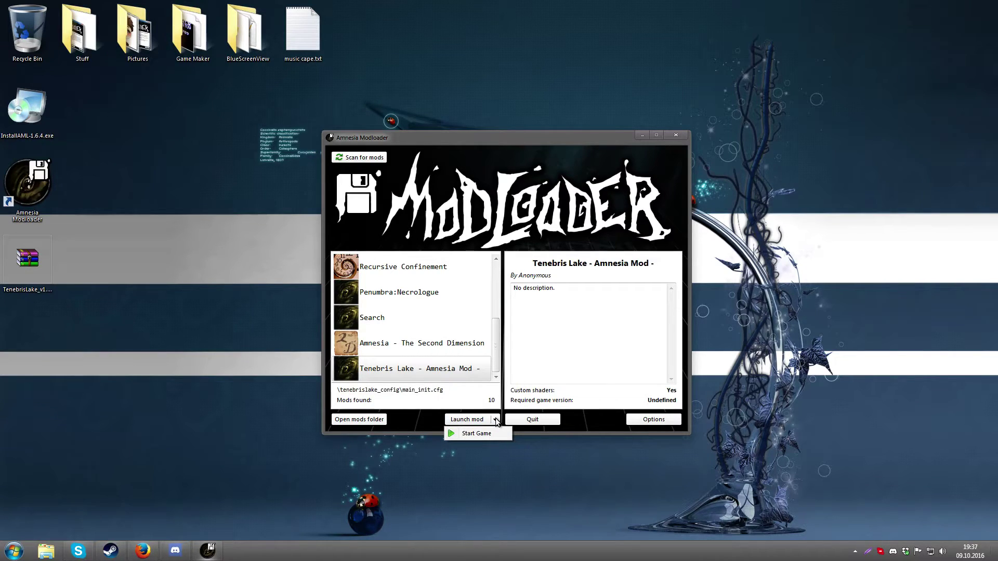
right_click(462, 369)
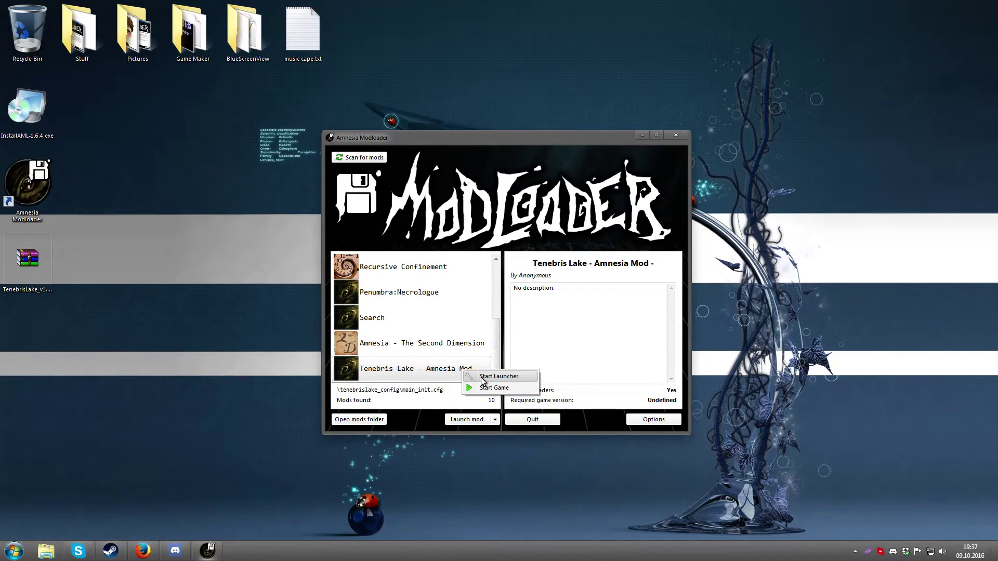
click(479, 376)
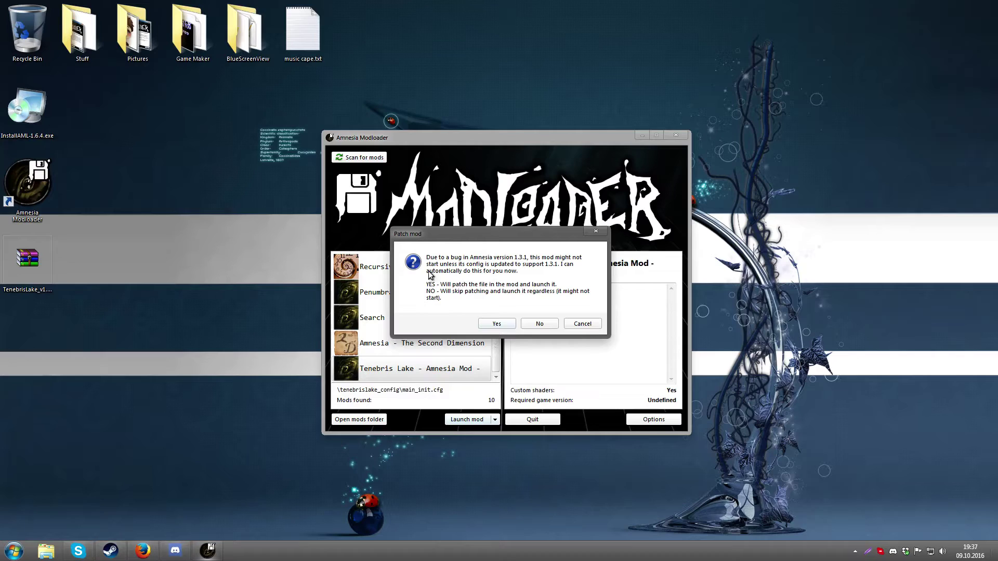
Step: Answer No to patching Tenebris Lake's config for Amnesia 1.3.1
click(541, 321)
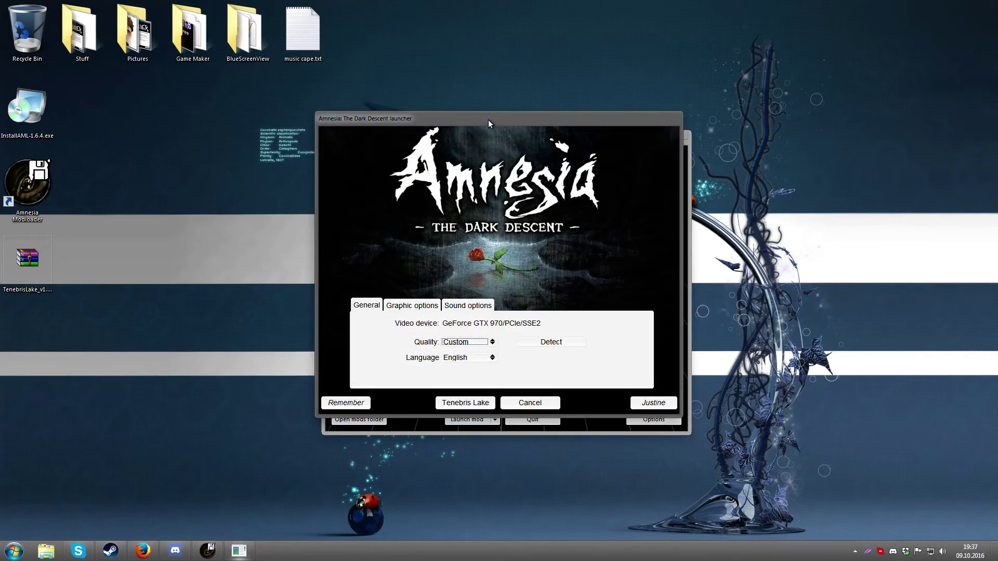
Step: Move the game launcher and Modloader windows apart so both are visible
drag(488, 123, 614, 81)
drag(419, 141, 233, 179)
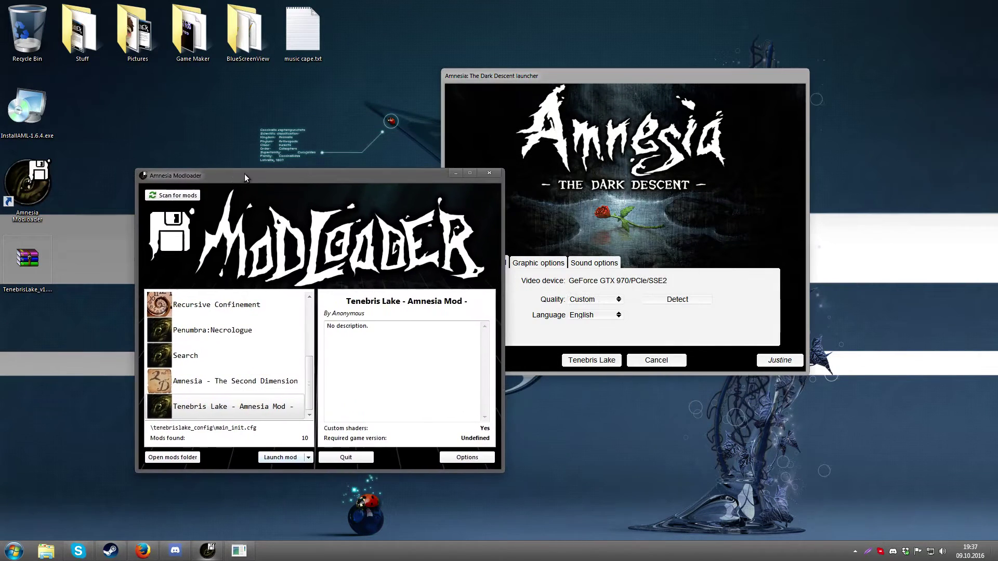
drag(576, 81, 675, 153)
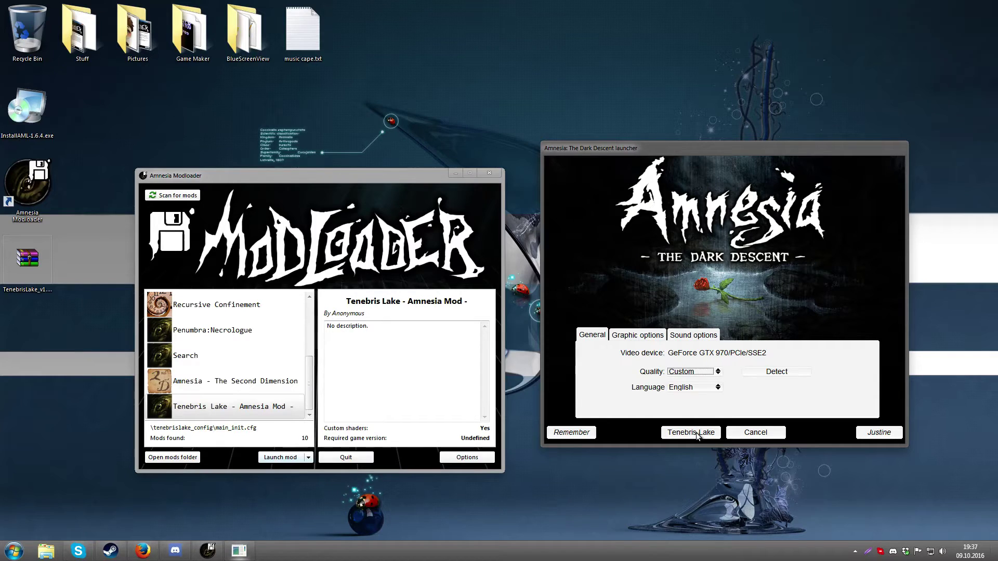
Step: Set the graphics resolution to 1366x768 and start Tenebris Lake, hitting the 'Could not init steam!' error
click(644, 334)
click(727, 359)
click(671, 356)
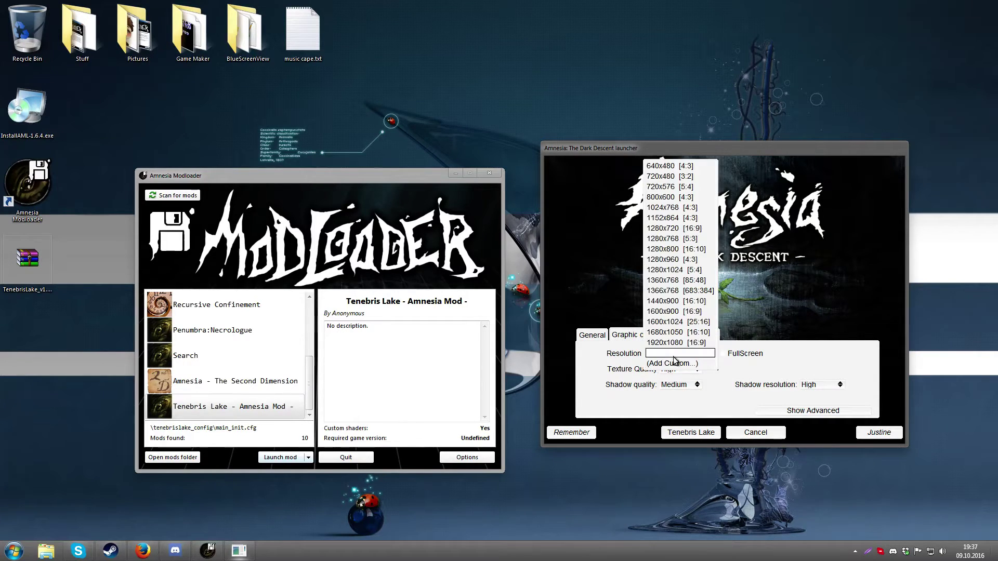
click(679, 295)
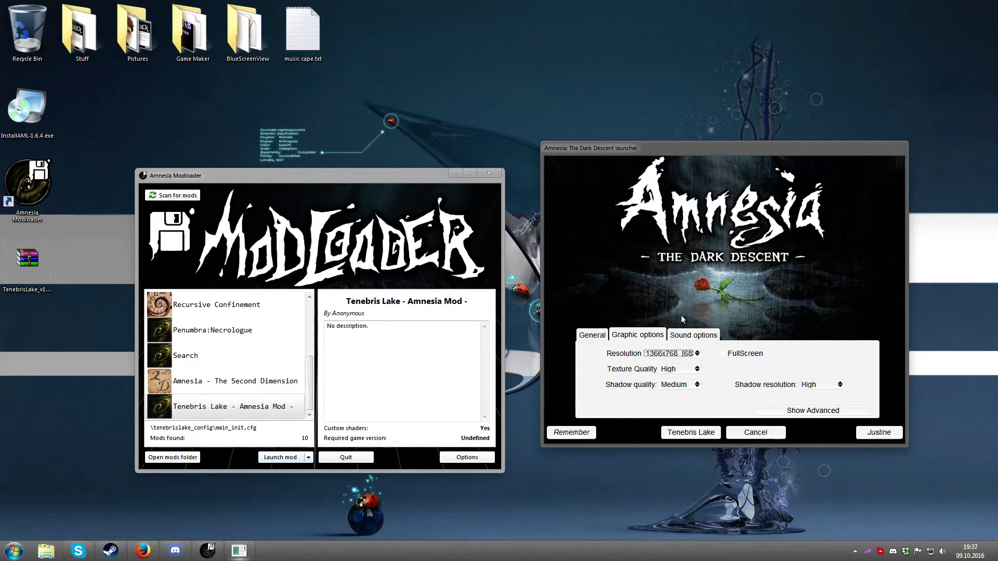
click(590, 338)
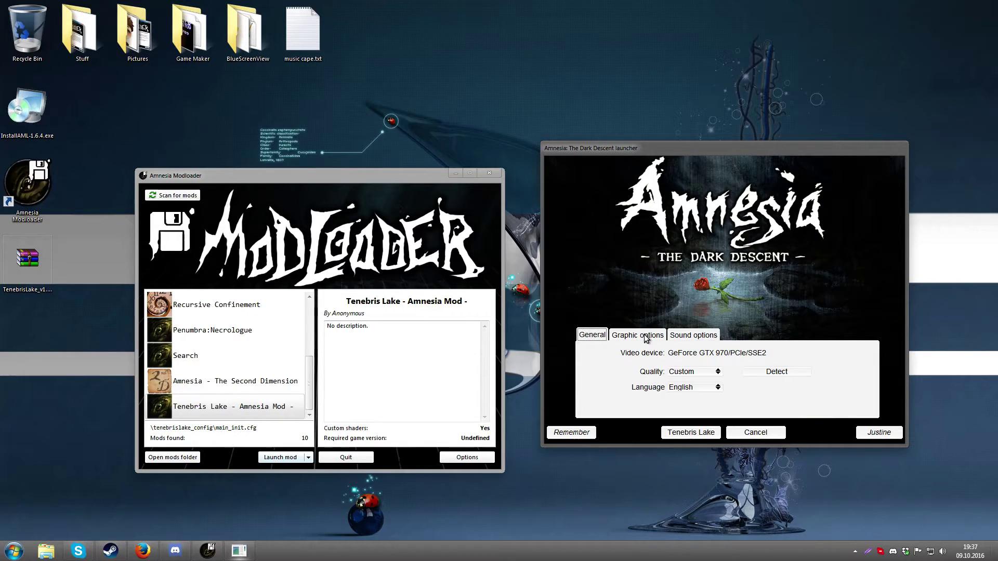
click(646, 337)
click(691, 432)
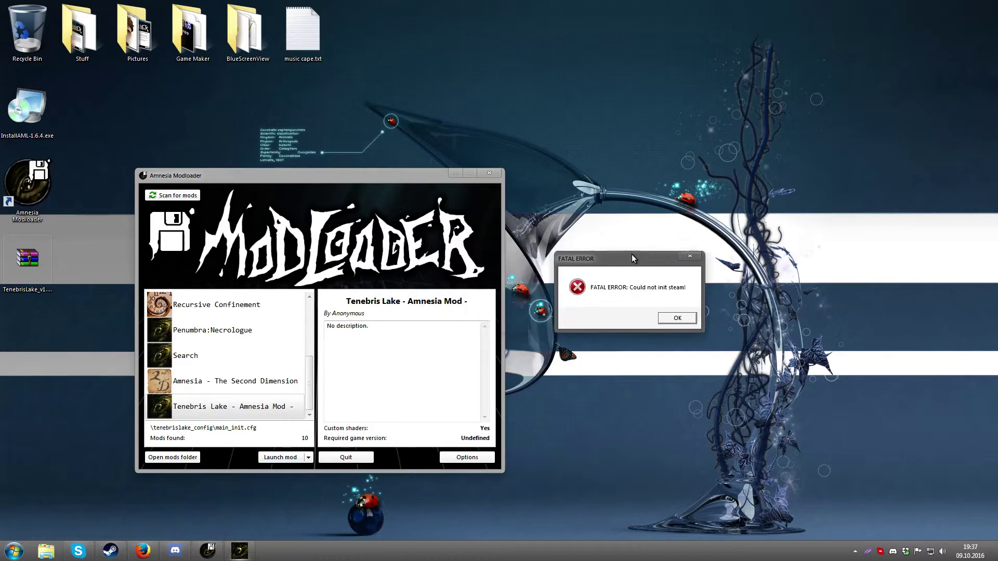
Step: Dismiss the 'Could not init steam!' fatal error and move Modloader back to the centre
drag(503, 250, 658, 262)
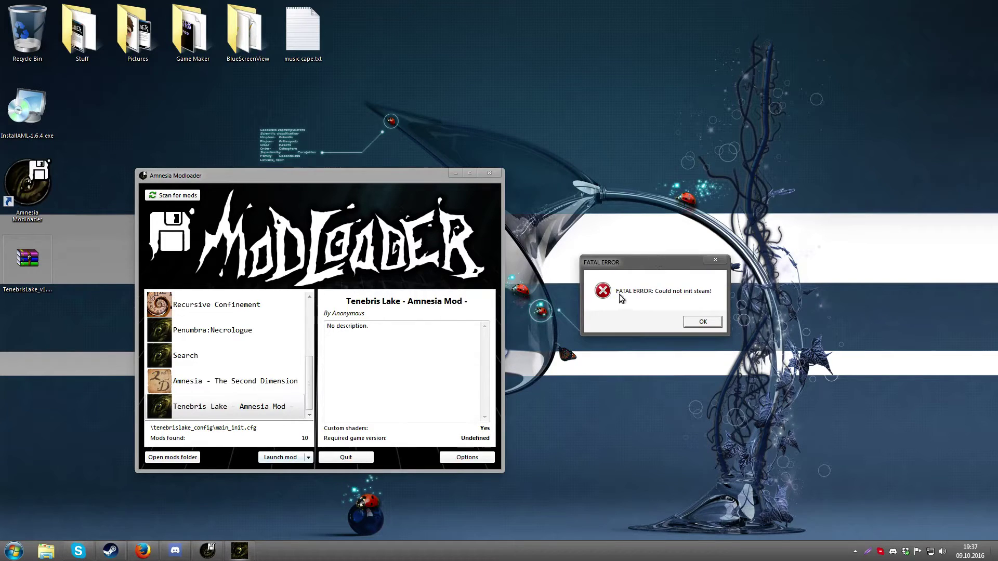
click(702, 323)
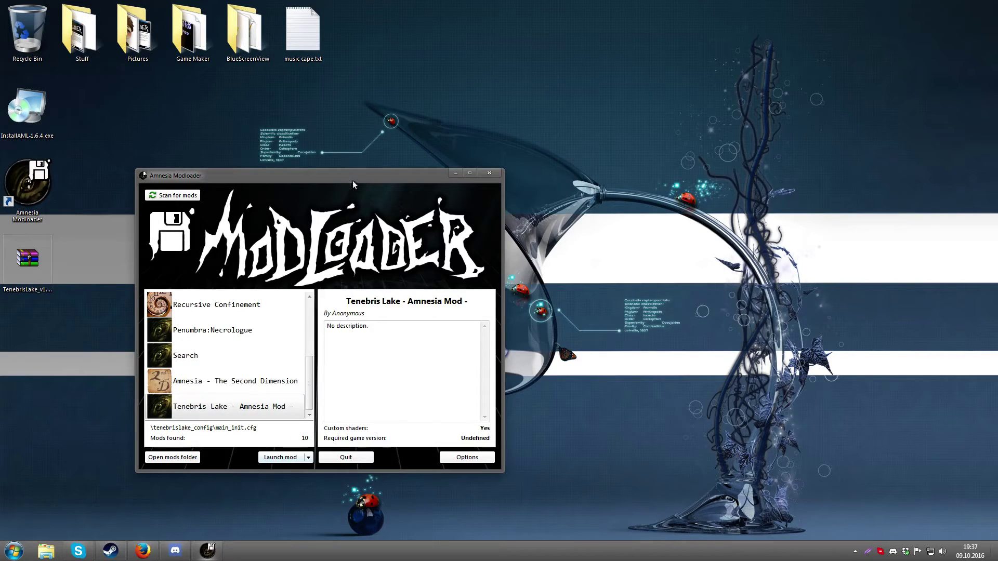
drag(352, 181, 529, 164)
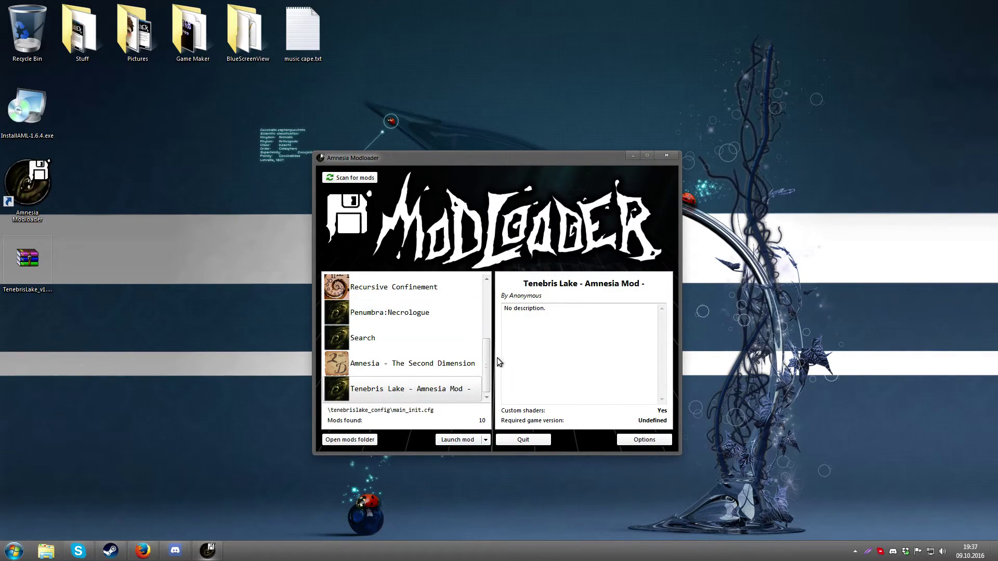
Step: Enable Use Steam in Modloader Options, save, and start Tenebris Lake via Launch mod
click(633, 445)
click(568, 430)
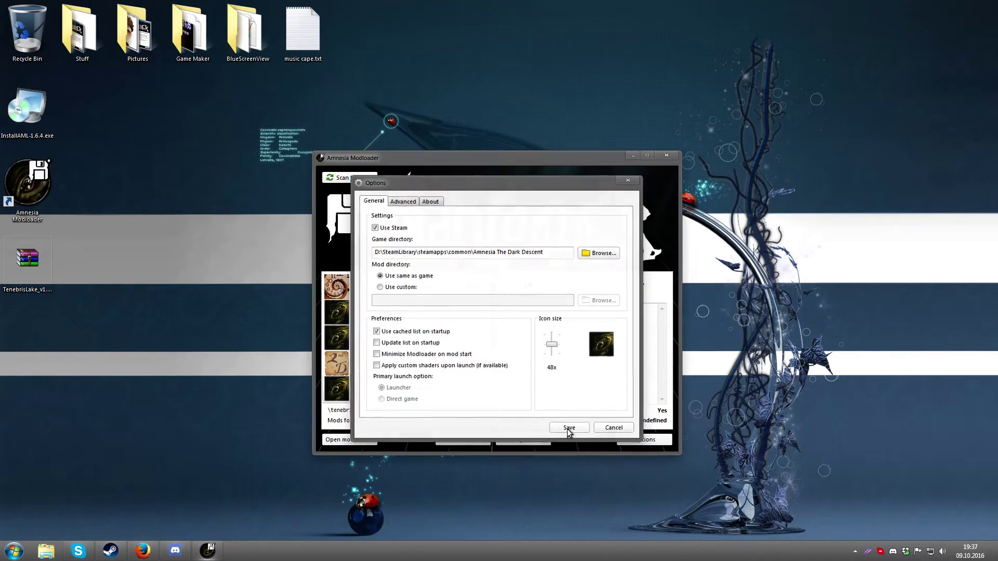
click(485, 440)
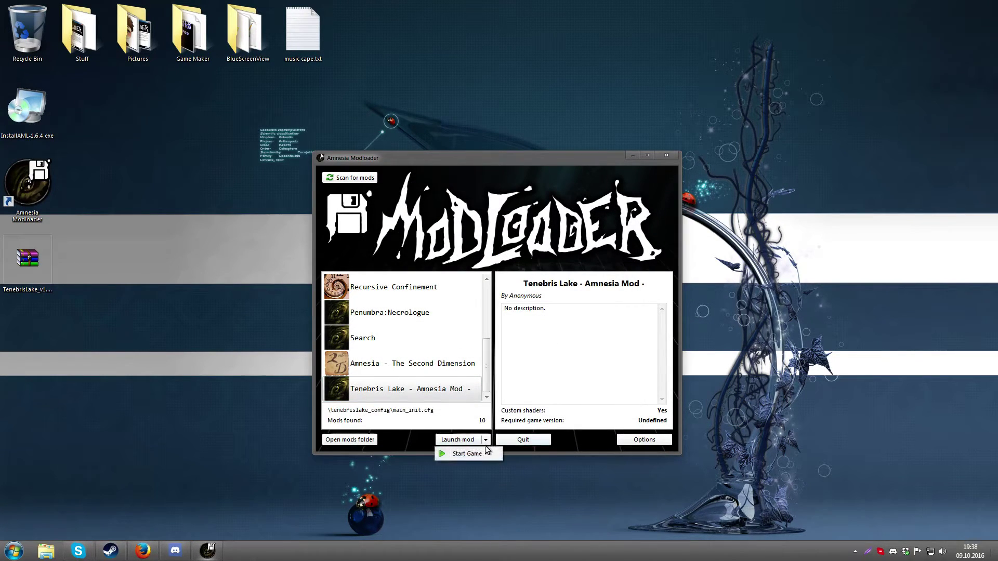
click(488, 453)
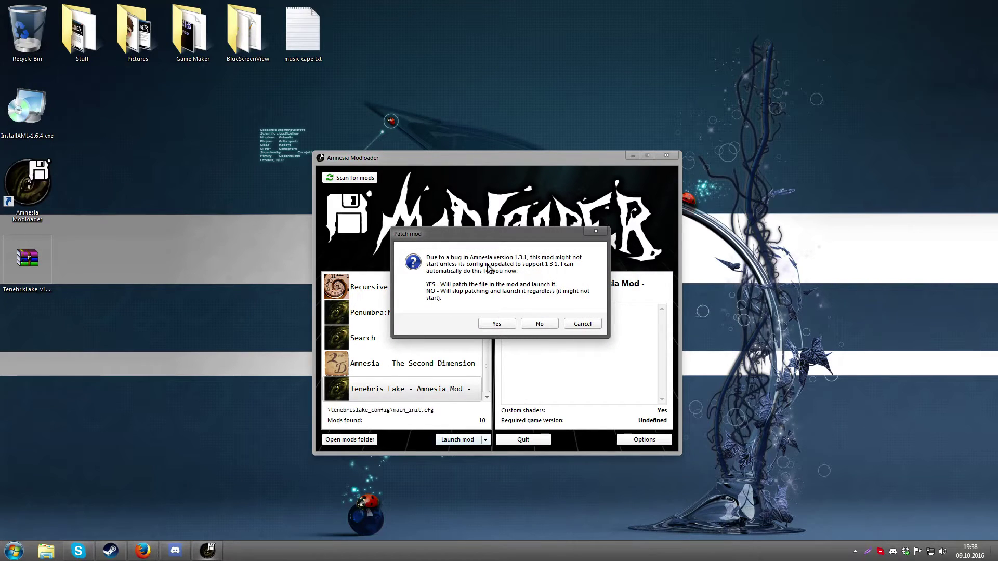
Step: Launch without patching, acknowledge the Steam warning, and approve the mod launch in Steam
click(530, 325)
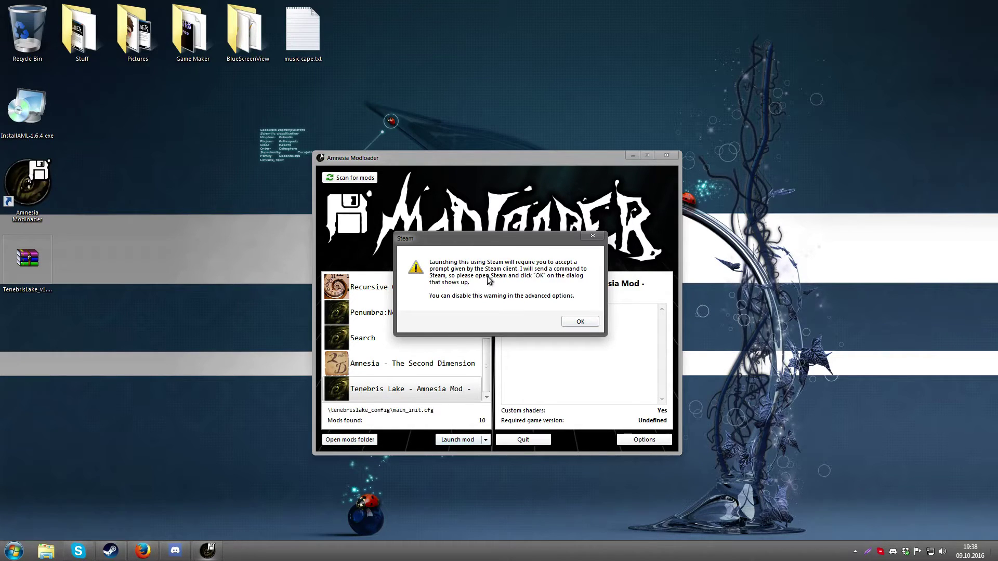
click(566, 319)
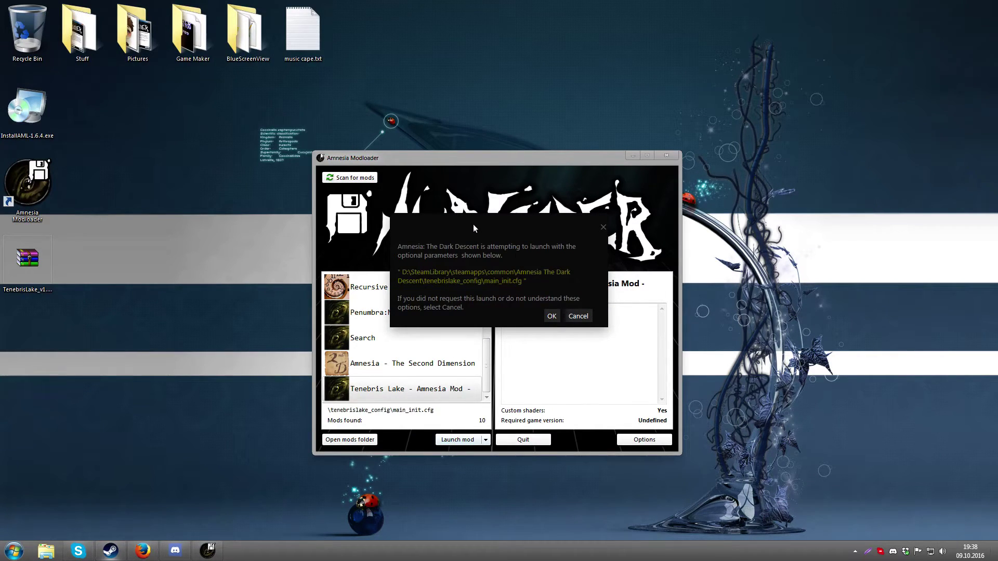
drag(478, 223, 531, 214)
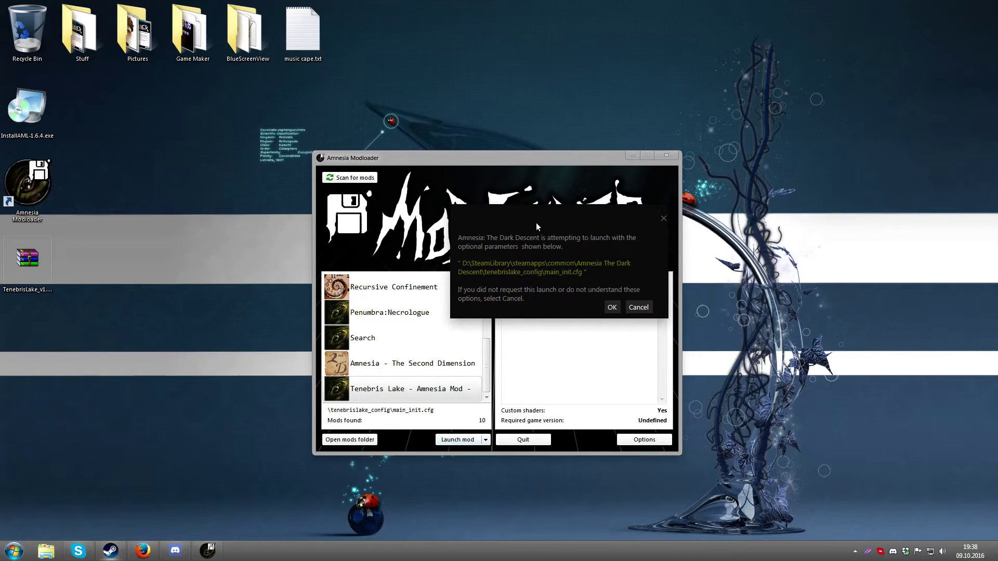
mouse_move(535, 223)
mouse_down()
mouse_move(545, 216)
mouse_move(535, 237)
mouse_up()
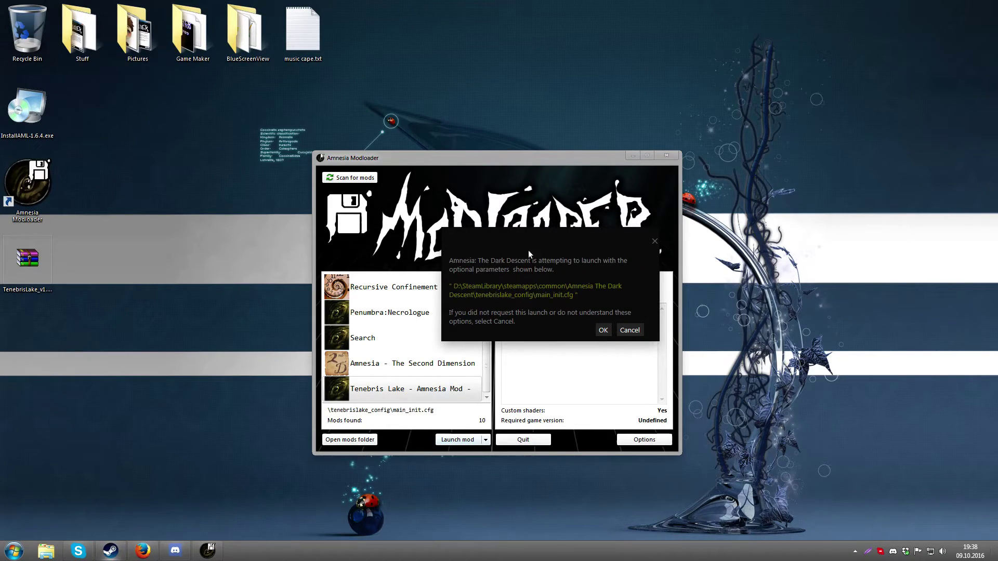
click(602, 329)
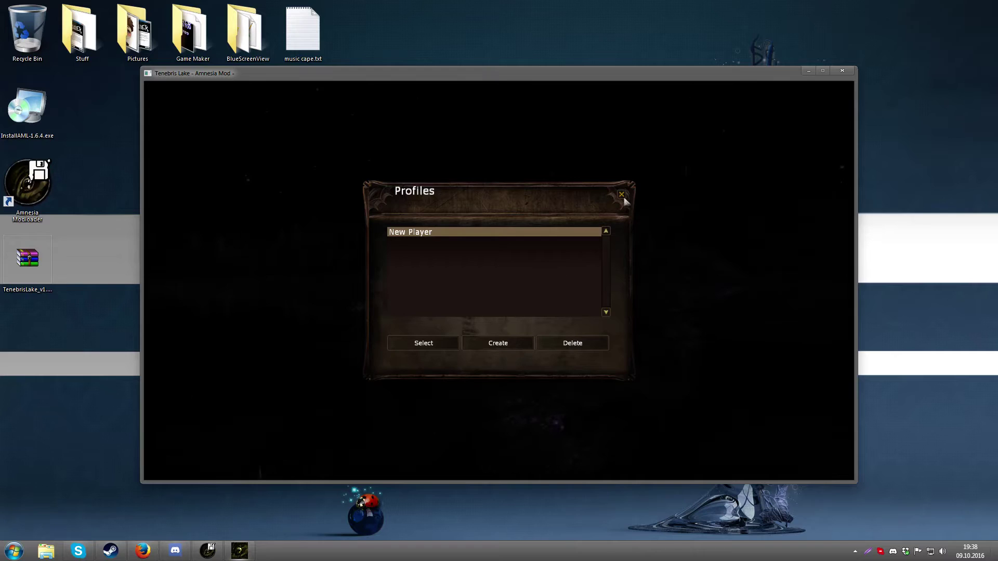
Step: Quit Tenebris Lake from its Profiles screen and start the mod again from Modloader's right-click menu
click(622, 196)
click(472, 293)
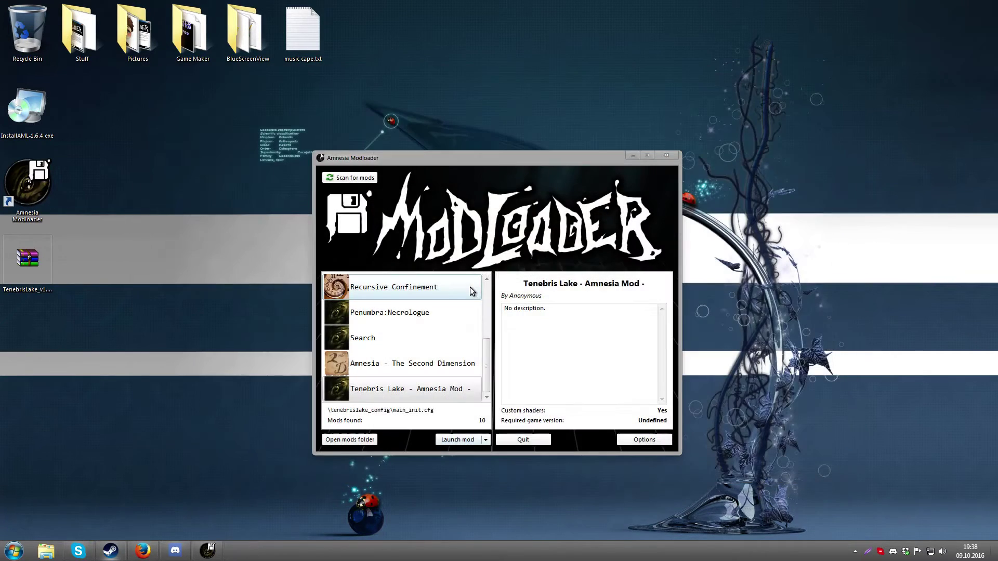
mouse_move(486, 359)
mouse_down()
mouse_move(488, 326)
mouse_move(495, 362)
mouse_up()
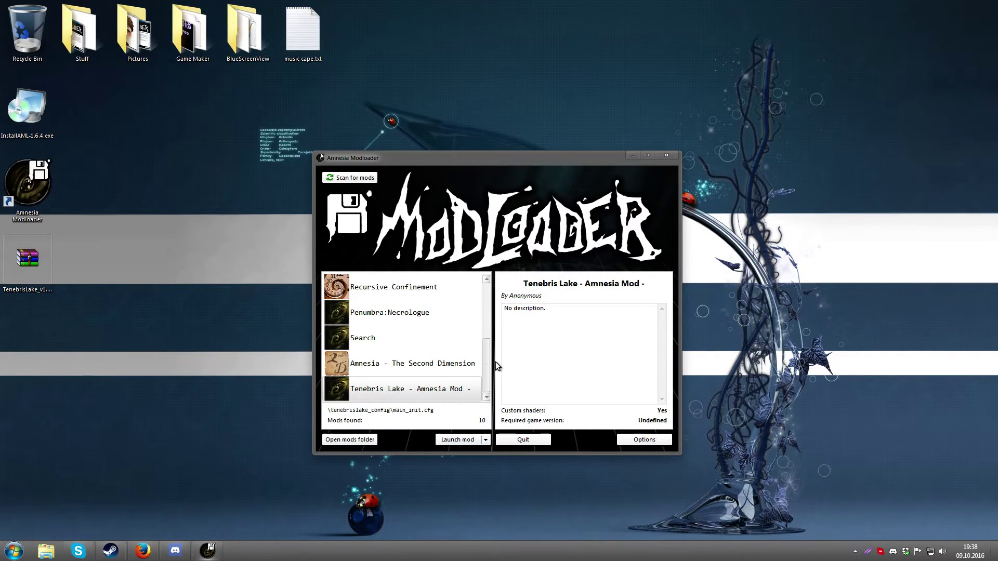
right_click(459, 388)
click(489, 394)
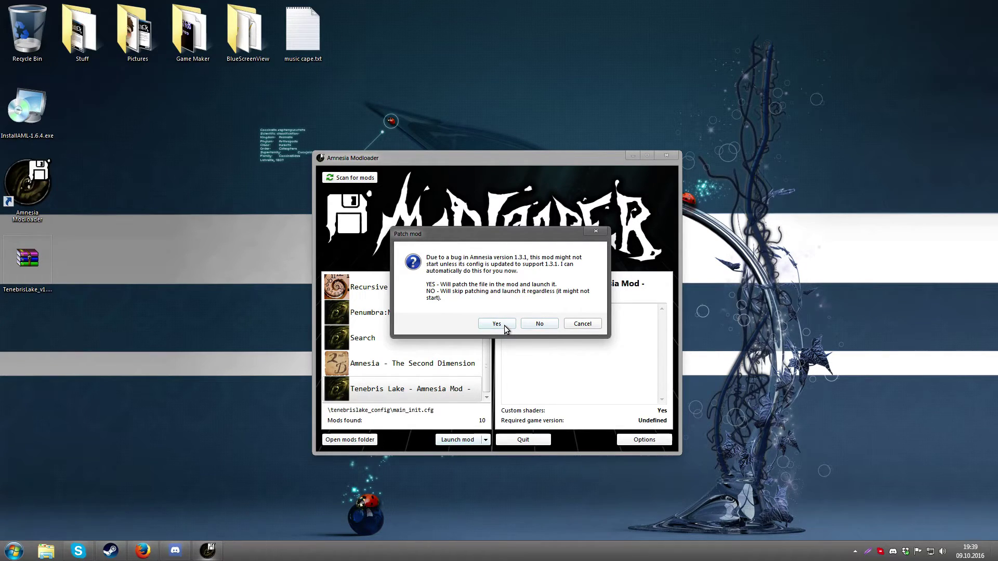
Step: Cancel the Patch mod prompt and look through Penumbra:Necrologue's details in the mod list
click(582, 323)
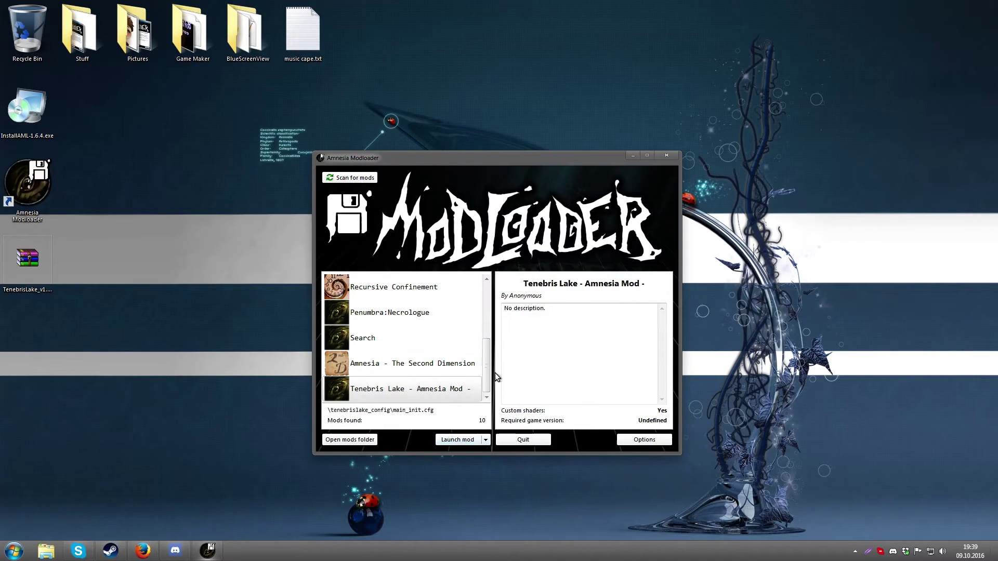
drag(488, 385, 497, 365)
click(390, 364)
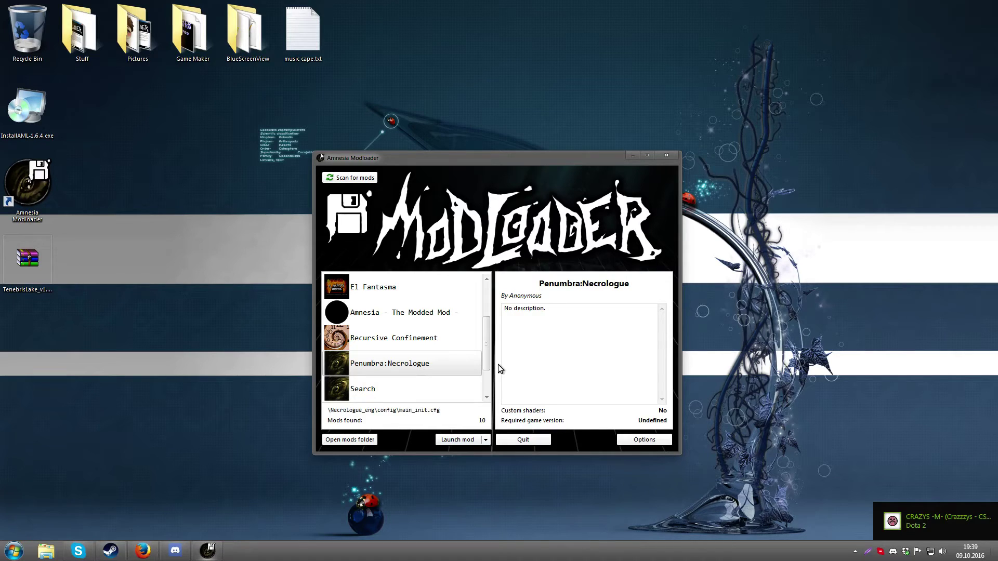
scroll(494, 363, down, 1)
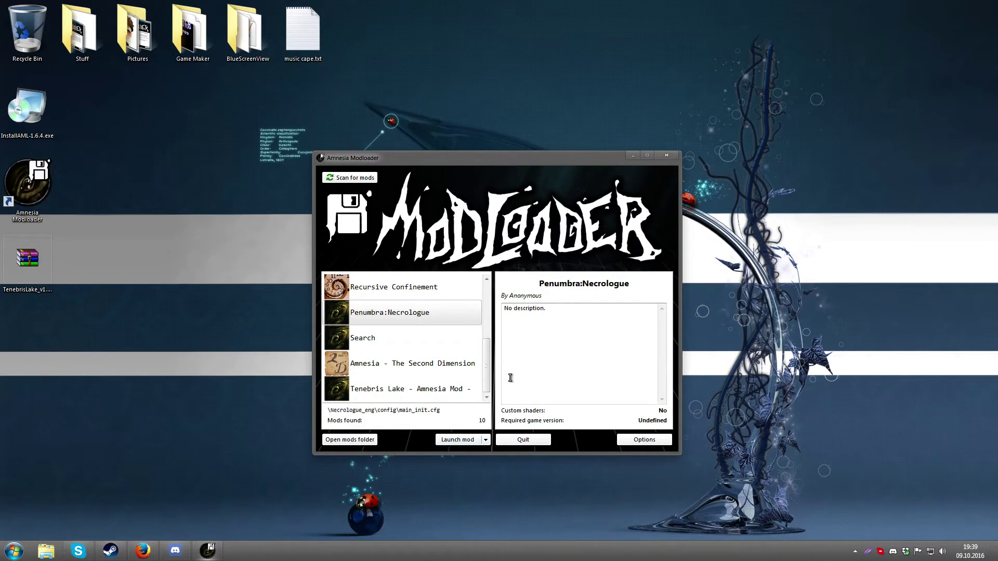
drag(491, 378, 485, 295)
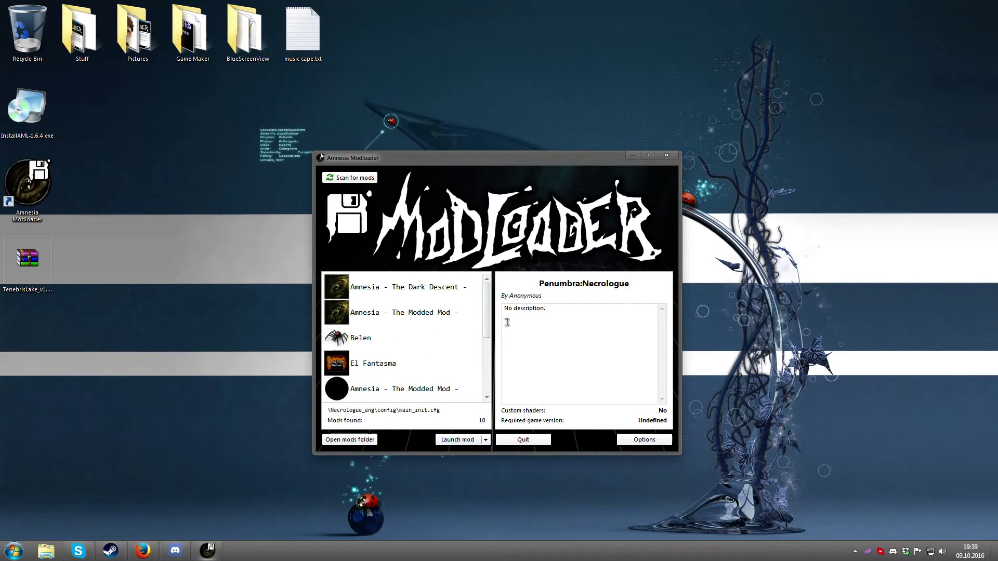
scroll(484, 325, down, 2)
scroll(483, 326, up, 2)
drag(475, 161, 491, 143)
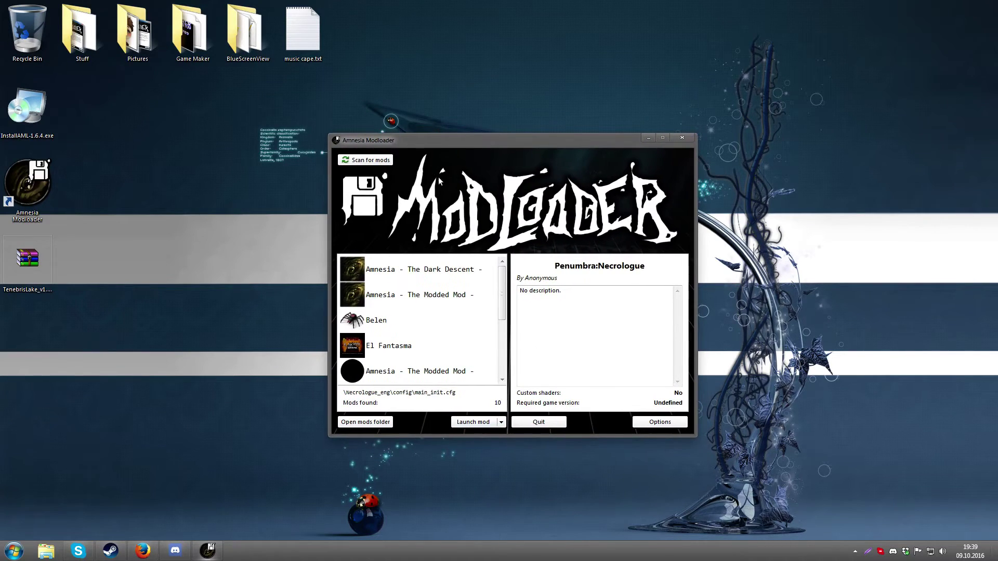
Step: Select Amnesia - The Dark Descent, browse the General, Advanced and About option tabs, then cancel
click(463, 274)
click(650, 423)
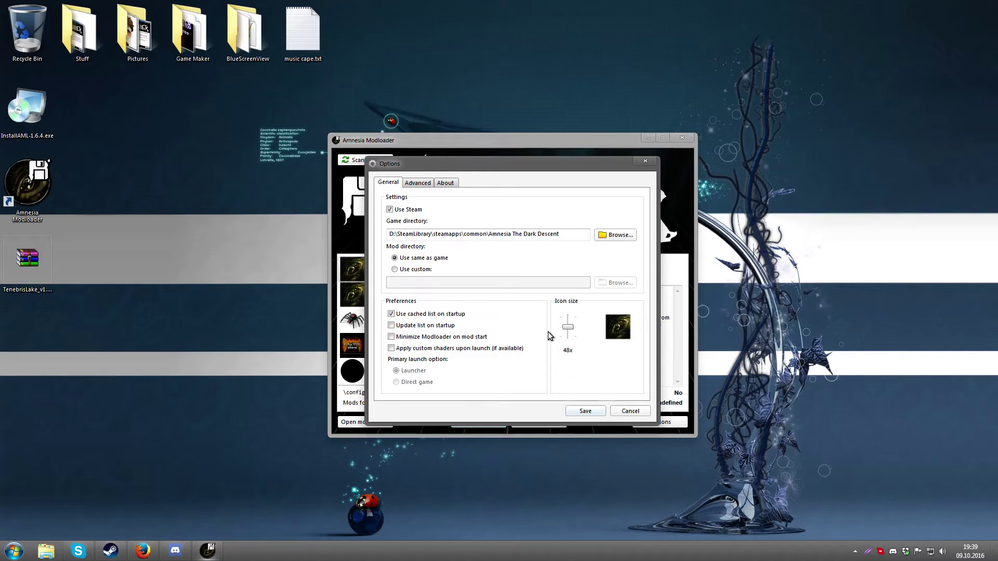
click(418, 183)
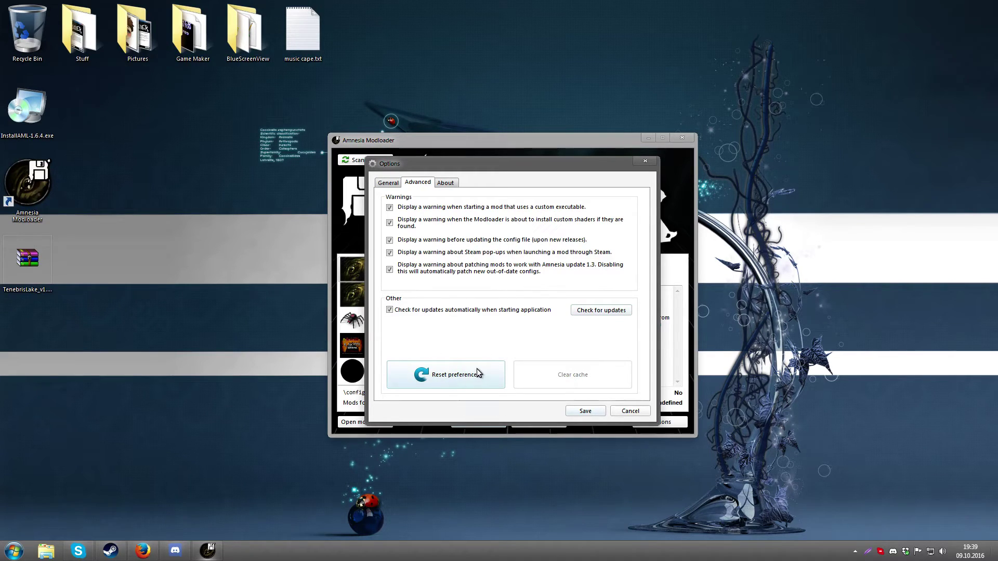
click(455, 182)
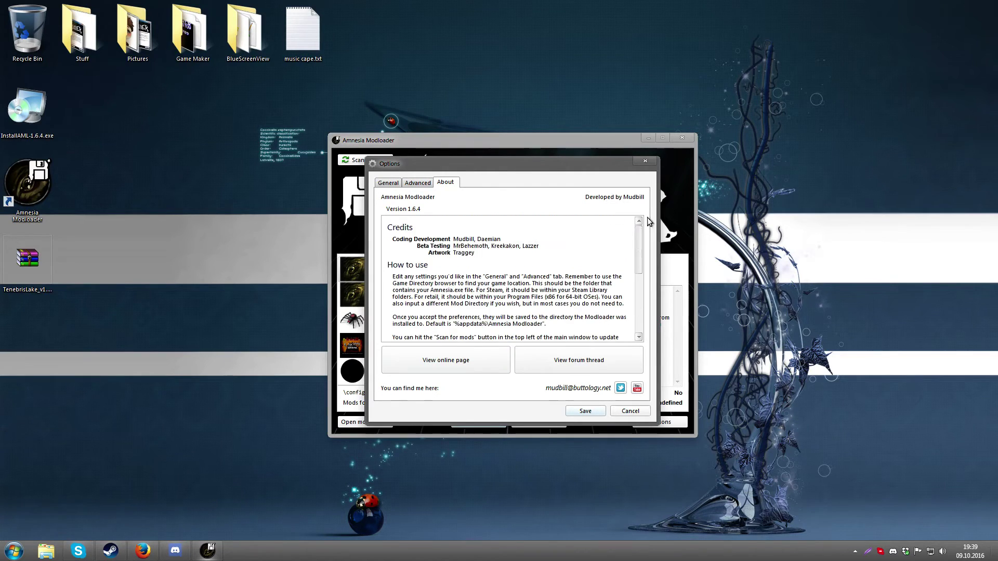
click(585, 411)
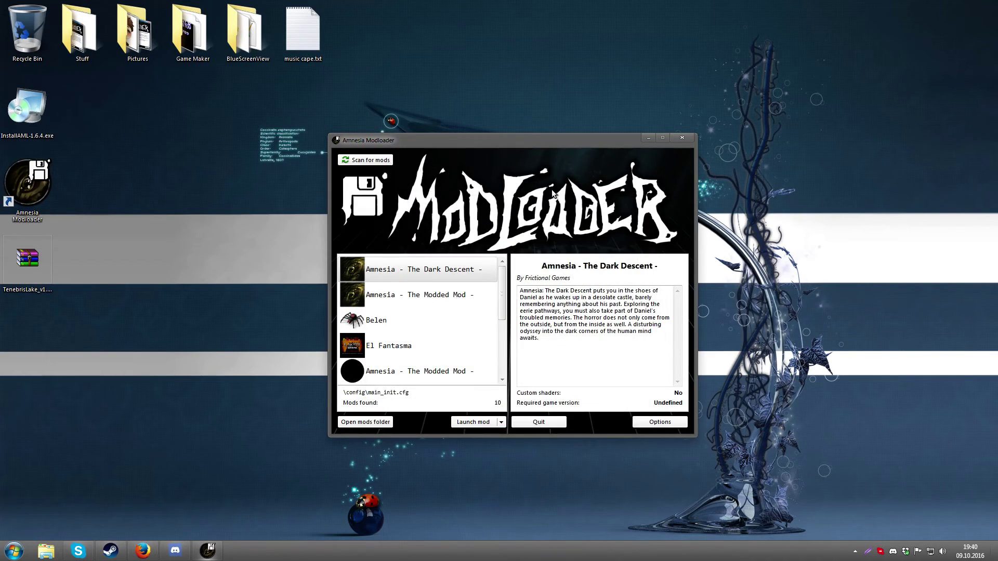
Step: Quit Modloader, reopen it from the desktop icon, and open then cancel Options
click(556, 421)
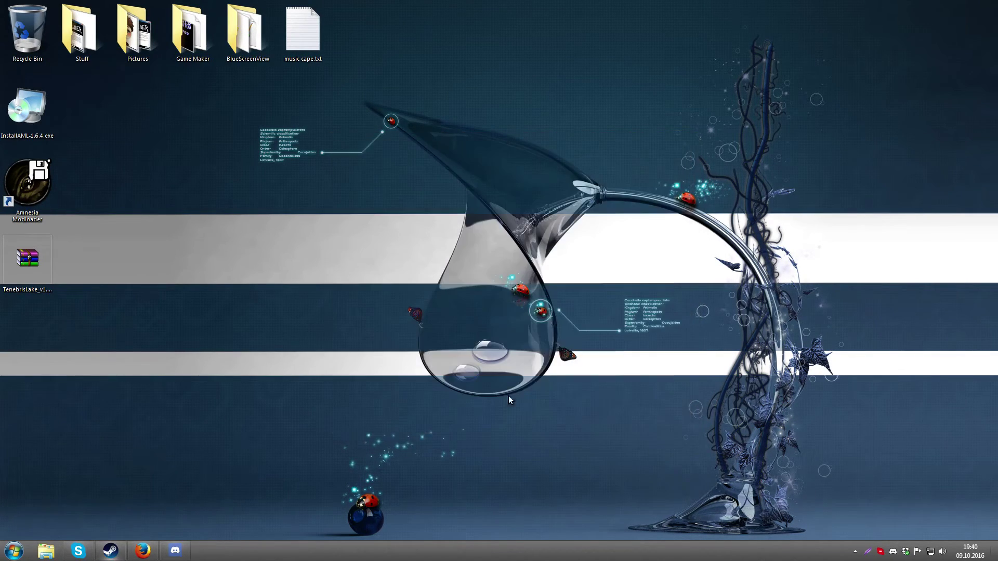
double_click(29, 191)
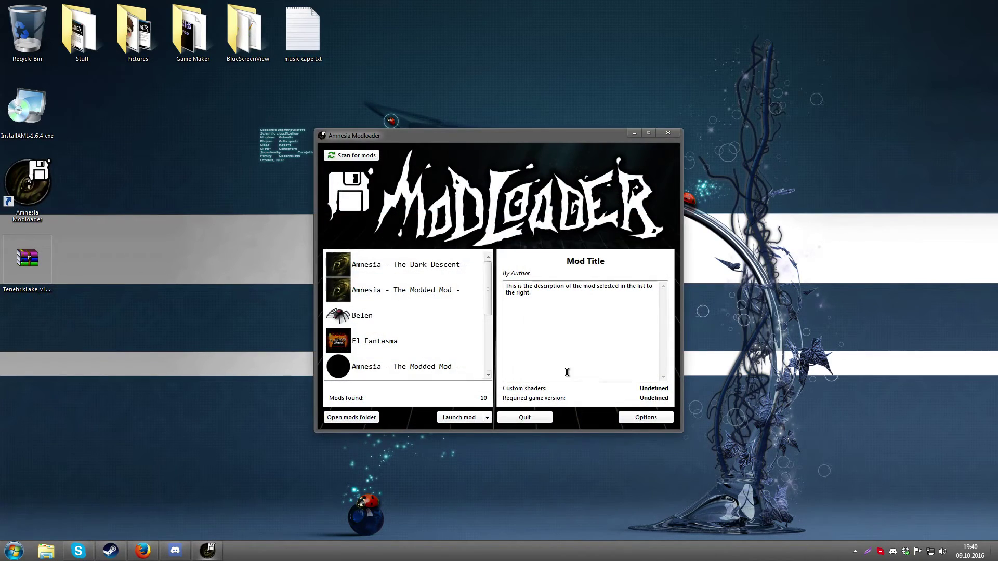
click(636, 418)
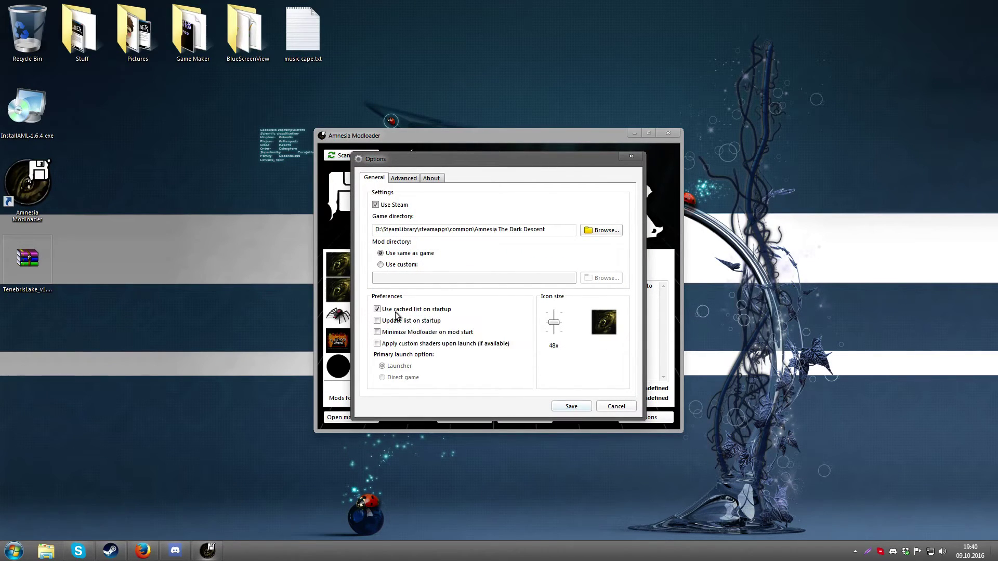
click(604, 406)
Step: Scroll up and down through the list of 10 mods
scroll(491, 285, down, 2)
scroll(488, 284, up, 2)
scroll(489, 284, down, 2)
scroll(491, 359, up, 2)
scroll(489, 363, down, 2)
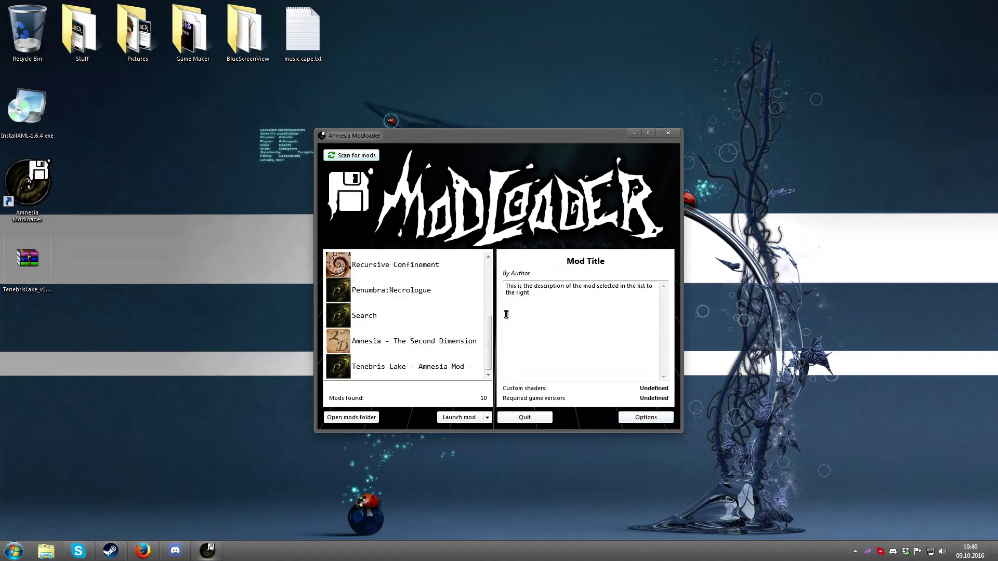
scroll(488, 324, up, 3)
Step: Start the base Amnesia - The Dark Descent game and accept its launch in Steam
click(423, 266)
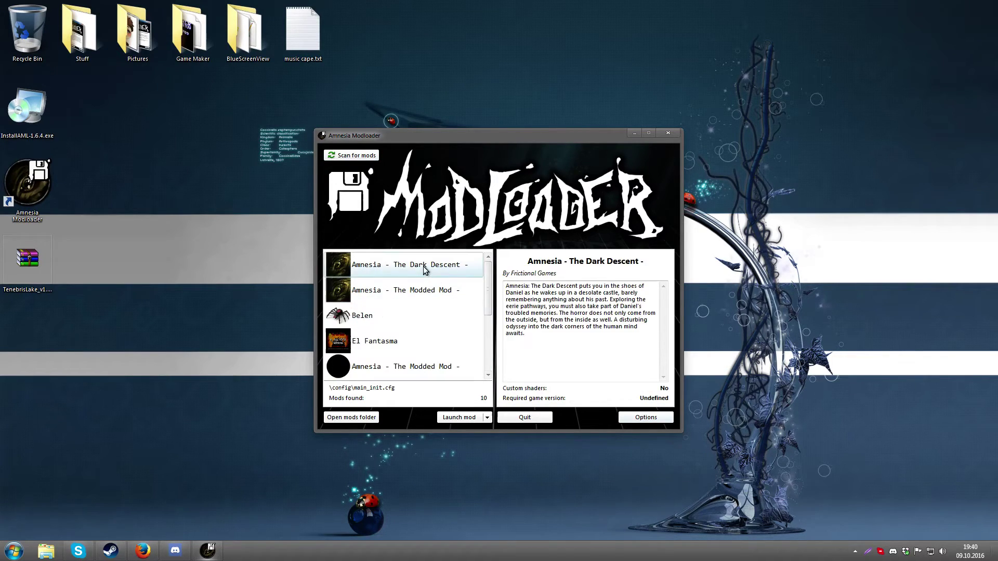
click(489, 419)
click(488, 432)
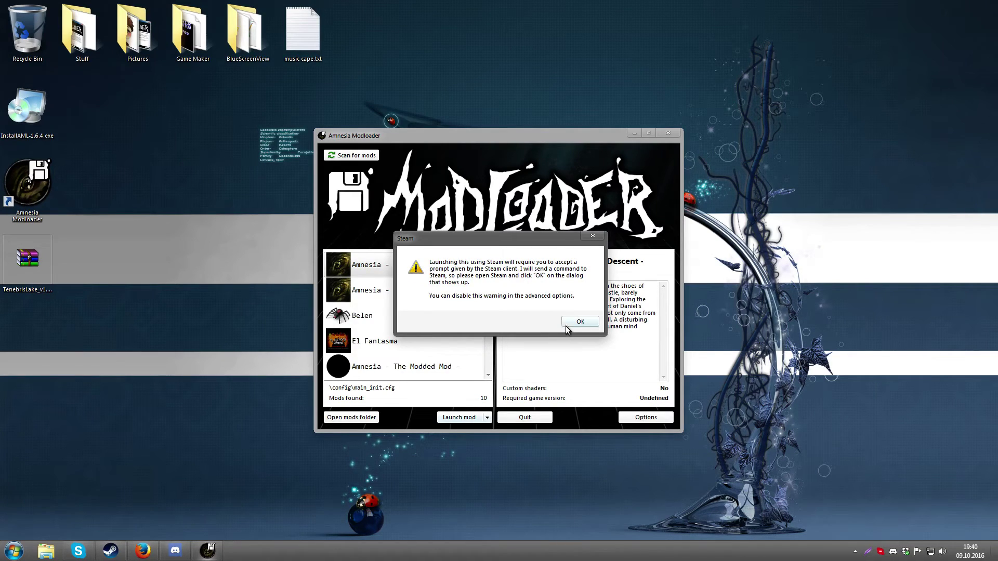
click(574, 322)
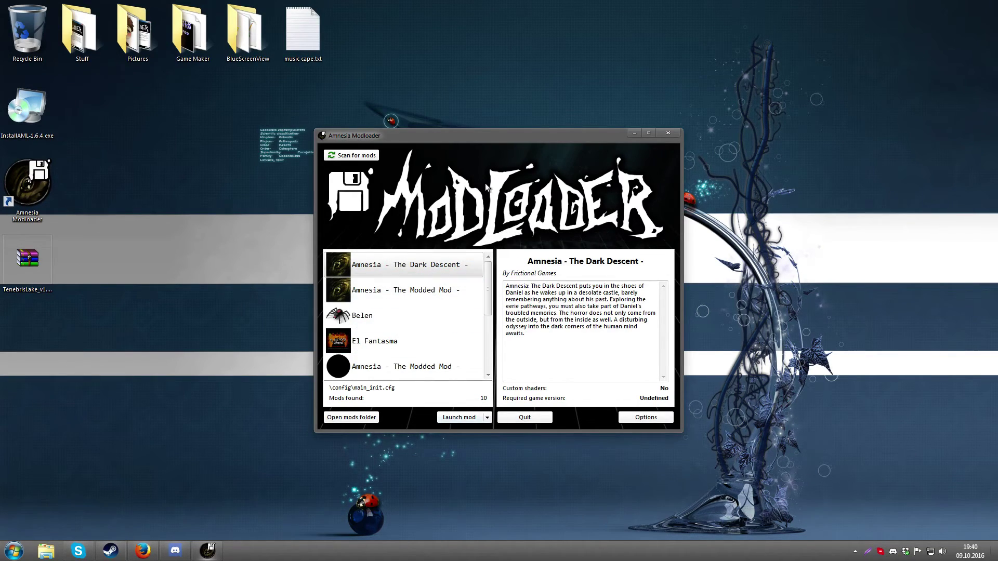
click(110, 551)
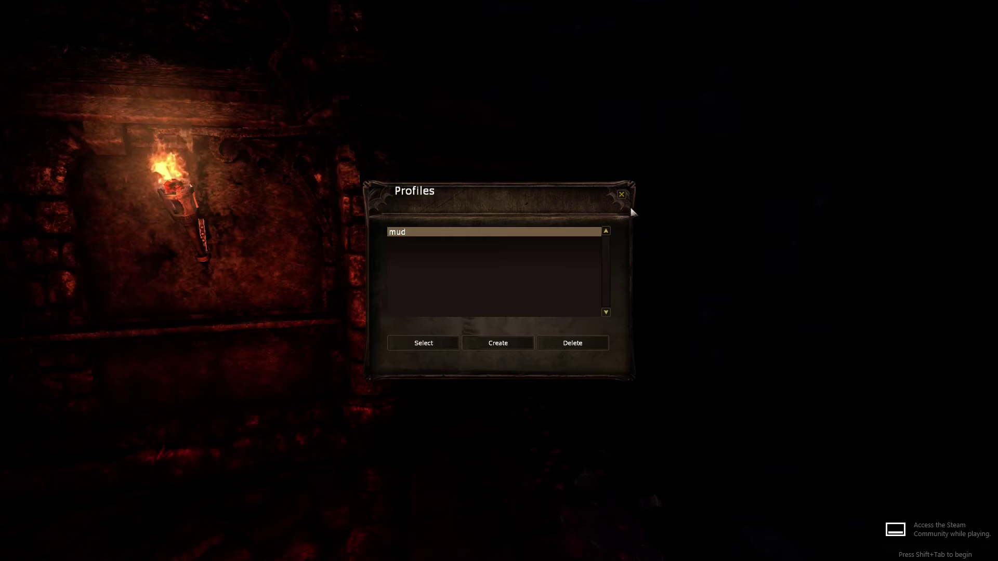
Step: Quit the game from the Profiles screen and return to the Modloader window
click(622, 195)
click(471, 295)
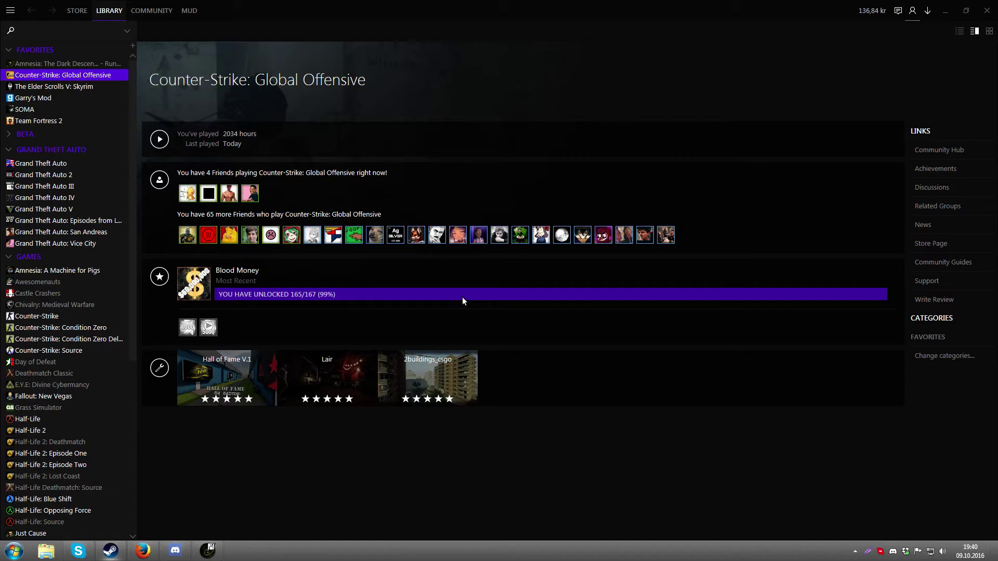
click(944, 10)
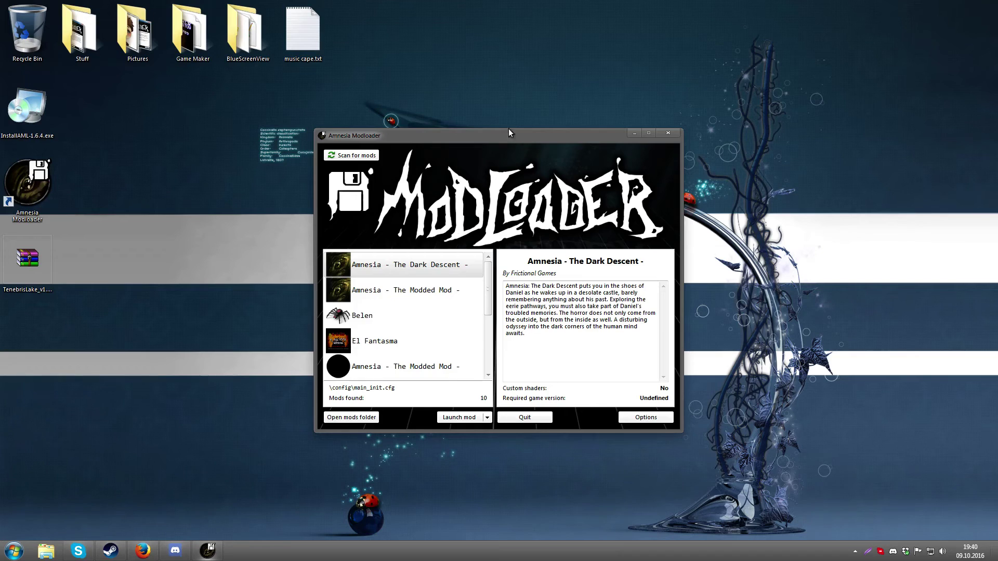
drag(475, 141, 453, 130)
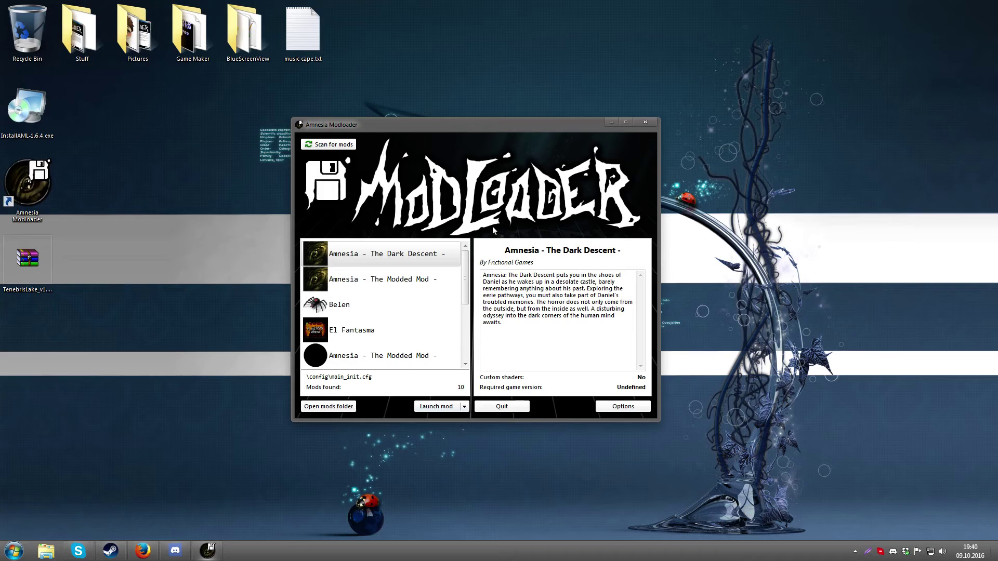
Step: Quit Amnesia Modloader, leaving only the Windows desktop
click(489, 409)
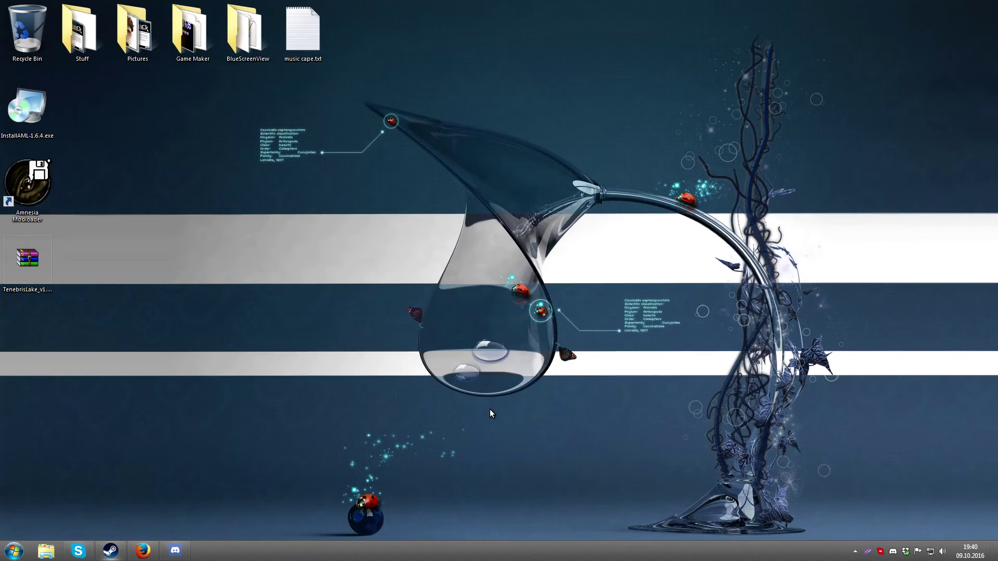